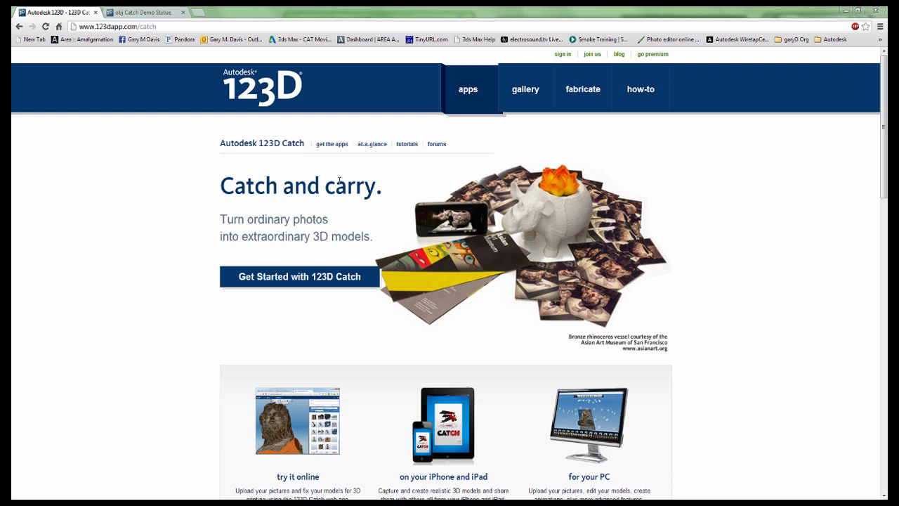
# Look over the 123D Catch page and its list of 123D apps, and orbit the Demo Statue capture in its 3D preview.
pyautogui.click(166, 26)
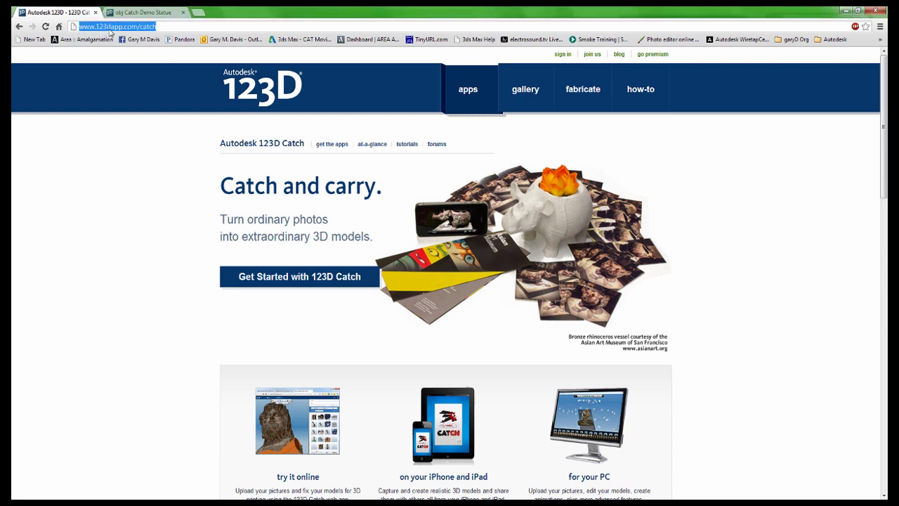
pyautogui.click(184, 231)
pyautogui.moveTo(463, 92)
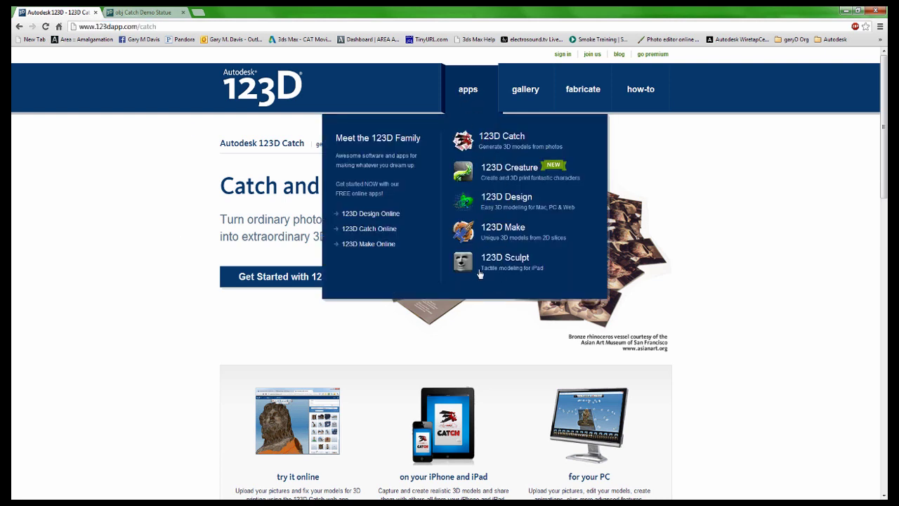
pyautogui.click(163, 12)
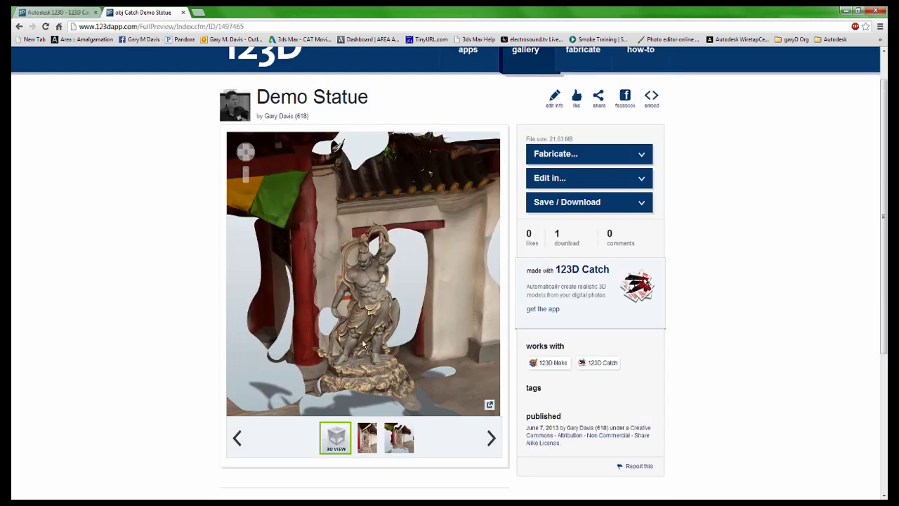
pyautogui.moveTo(377, 346); pyautogui.dragTo(383, 308)
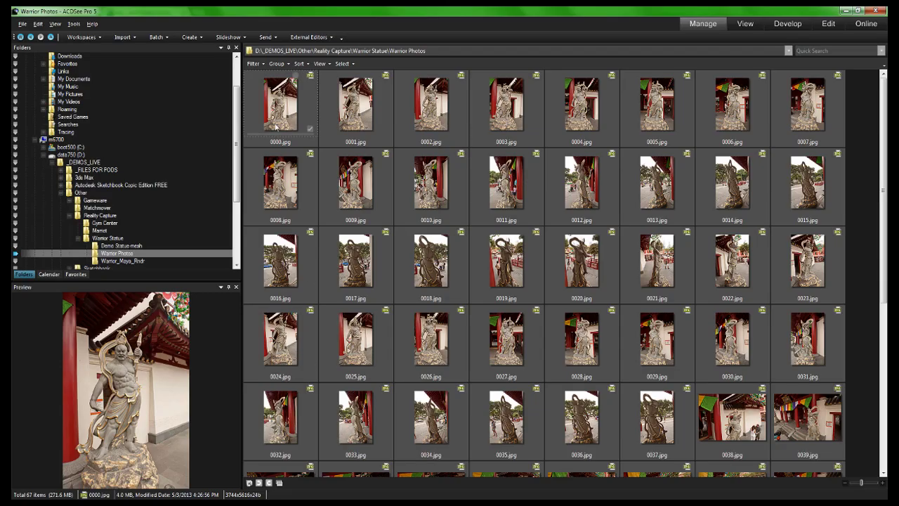
# Switch to ACDSee, open 0000.jpg from the Warrior Photos folder and page through the statue photographs to 0038.jpg.
pyautogui.doubleClick(277, 115)
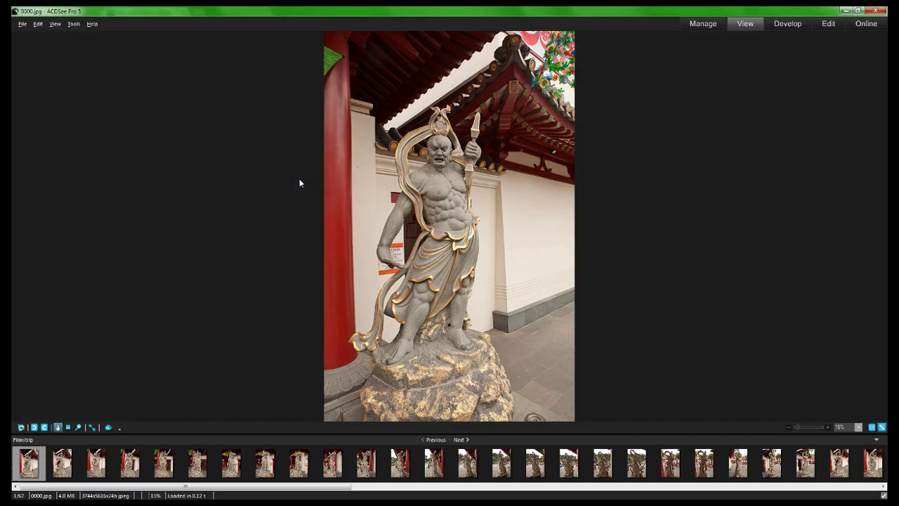
pyautogui.scroll(-5, 299, 183)
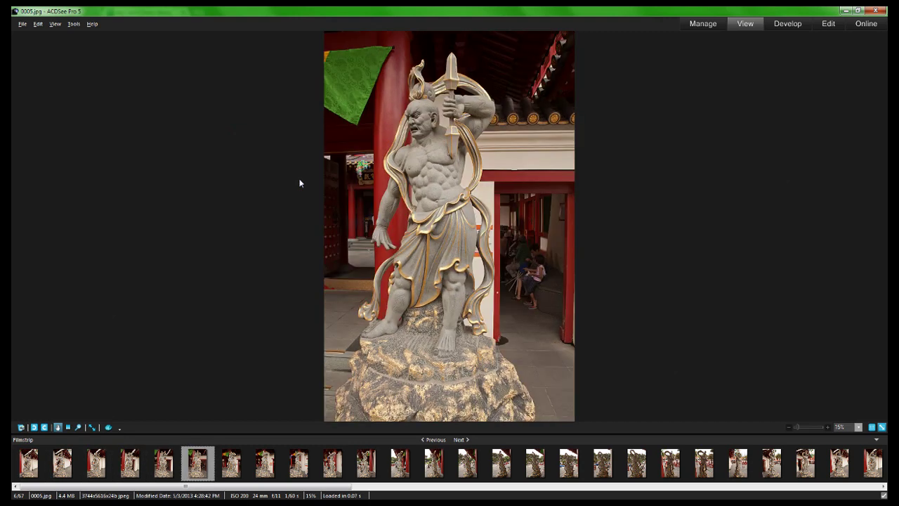
pyautogui.scroll(-5, 299, 184)
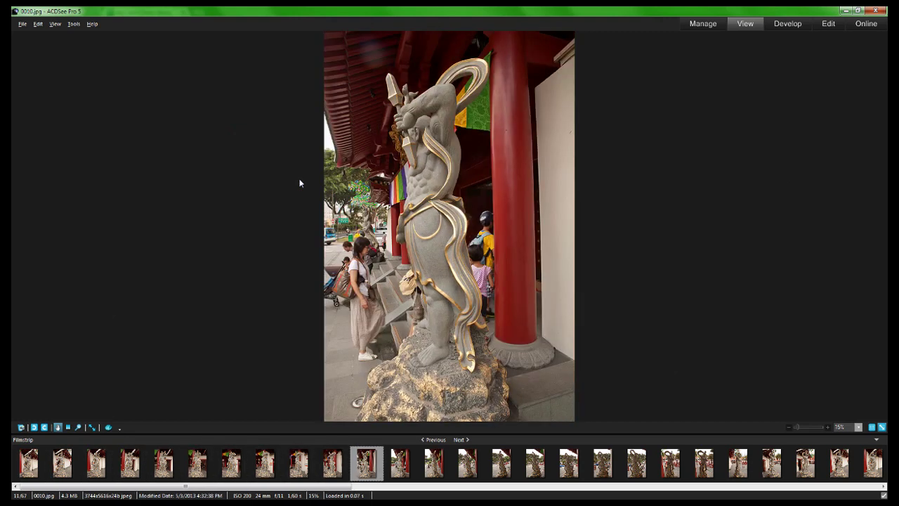
pyautogui.scroll(-5, 299, 183)
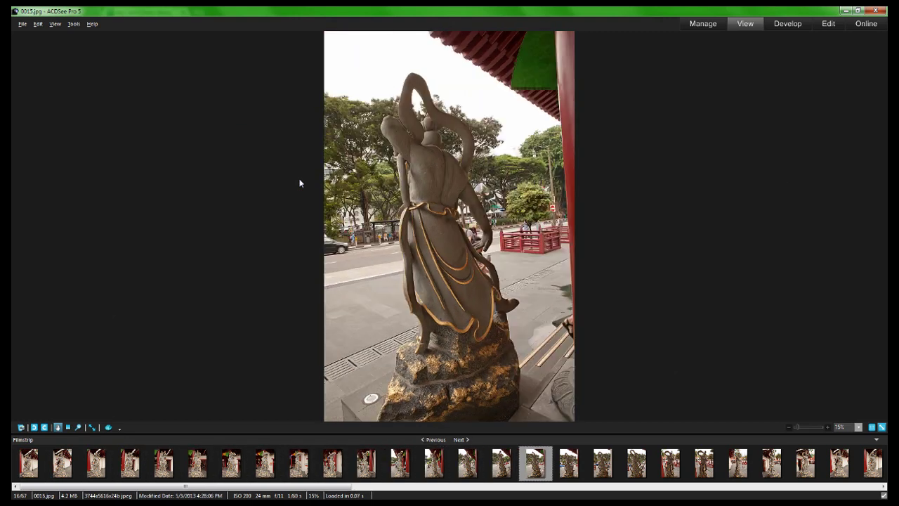
pyautogui.scroll(-5, 299, 184)
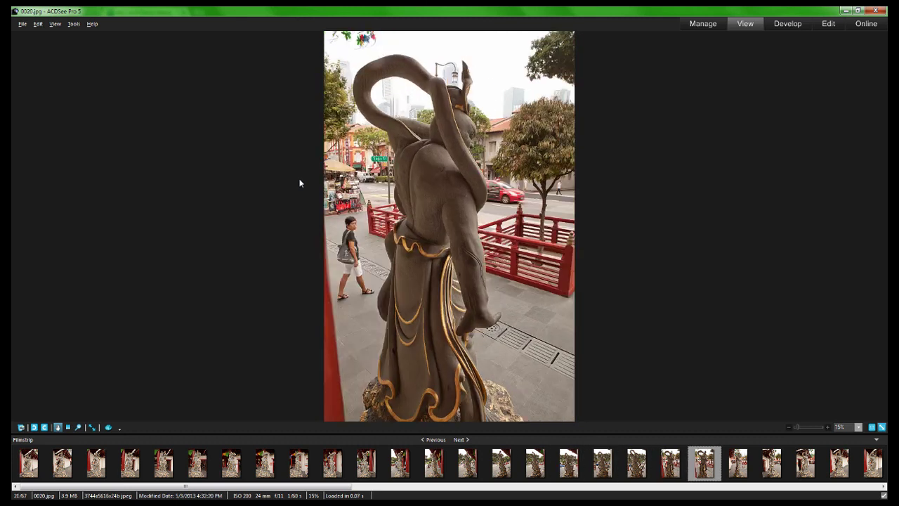
pyautogui.scroll(-6, 299, 183)
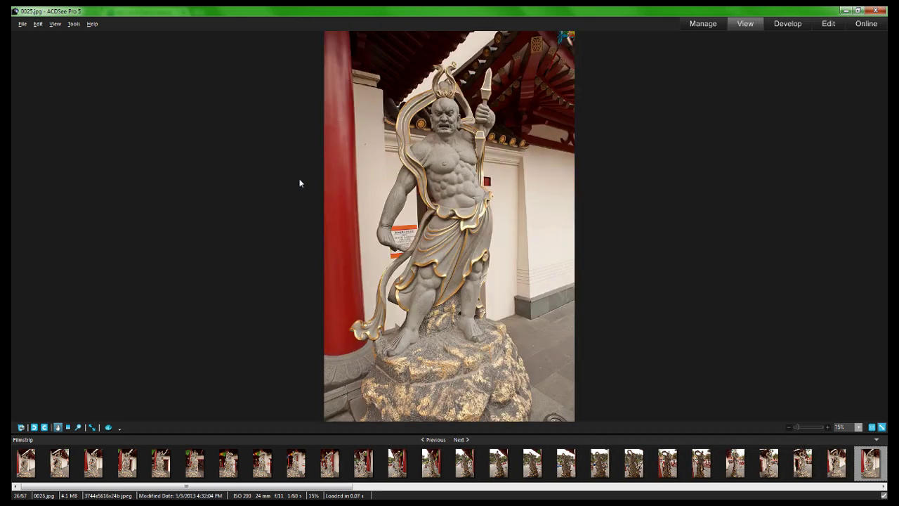
pyautogui.scroll(-9, 299, 183)
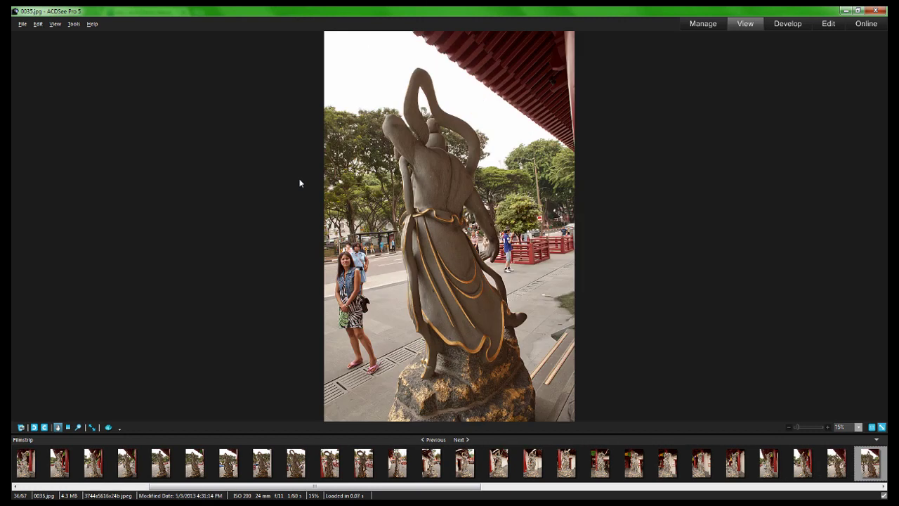
pyautogui.scroll(-3, 299, 183)
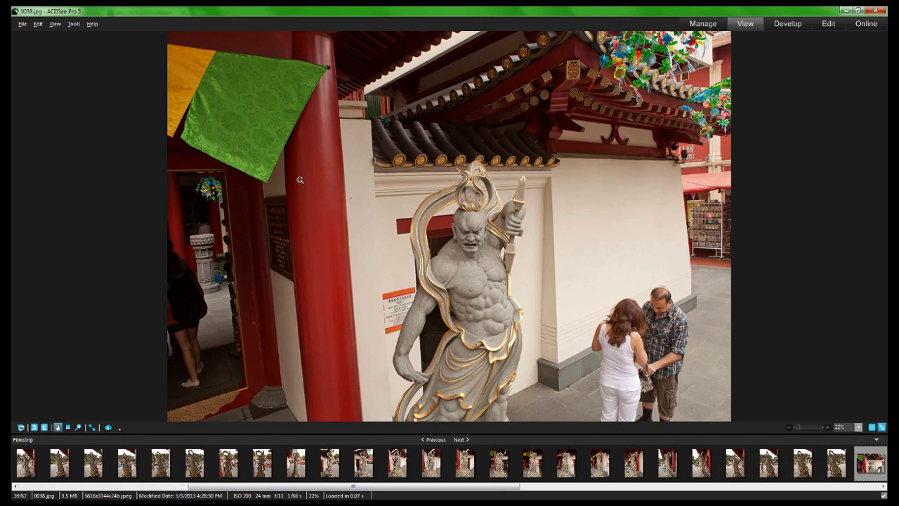
pyautogui.scroll(1, 299, 183)
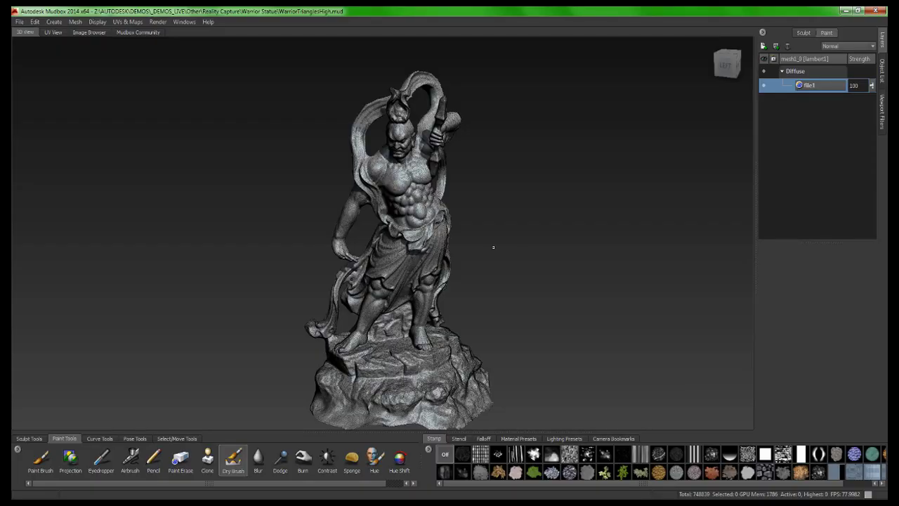
# Inspect the warrior statue's triangle mesh in Mudbox up close at the waist and chest, comparing it with the Demo Statue web preview.
pyautogui.keyDown('alt'); pyautogui.moveTo(479, 238); pyautogui.dragTo(449, 401, button='right'); pyautogui.keyUp('alt')
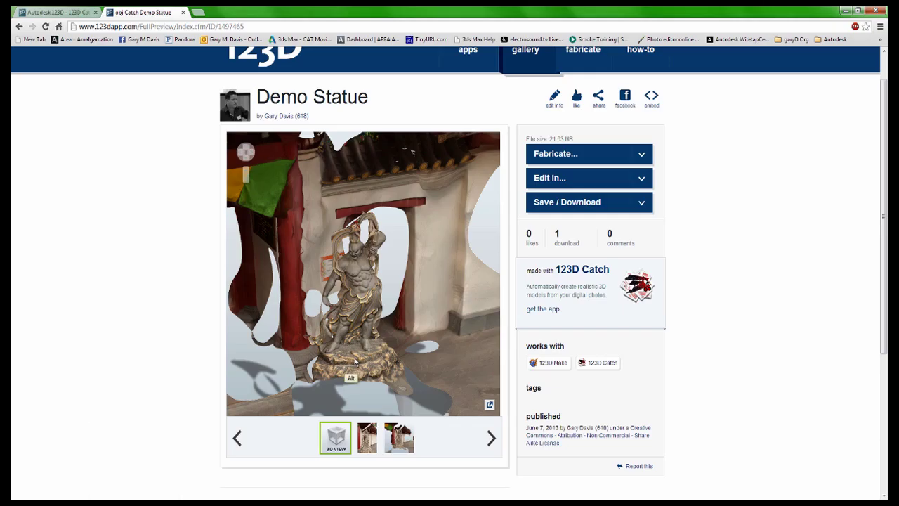
pyautogui.keyDown('alt'); pyautogui.moveTo(363, 351); pyautogui.dragTo(364, 372); pyautogui.keyUp('alt')
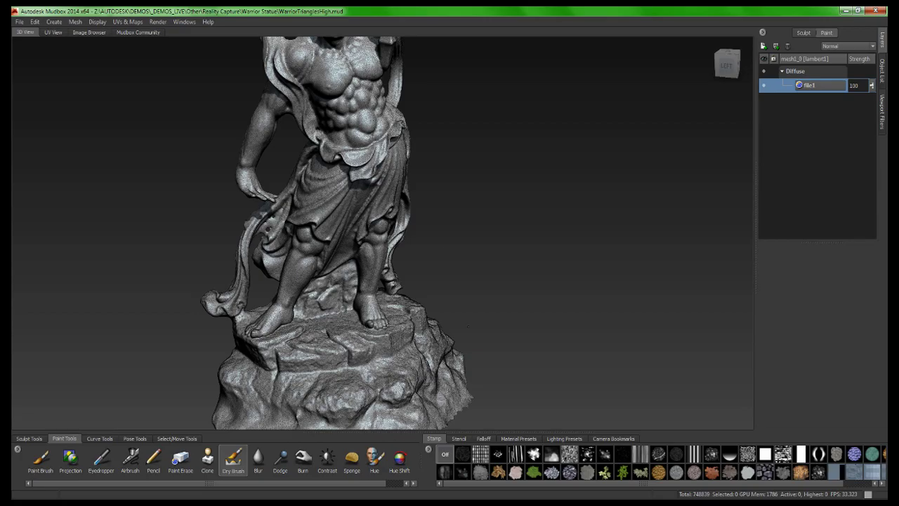
pyautogui.keyDown('alt'); pyautogui.moveTo(464, 320); pyautogui.dragTo(449, 280); pyautogui.keyUp('alt')
pyautogui.keyDown('alt'); pyautogui.moveTo(393, 232); pyautogui.dragTo(492, 231, button='right'); pyautogui.keyUp('alt')
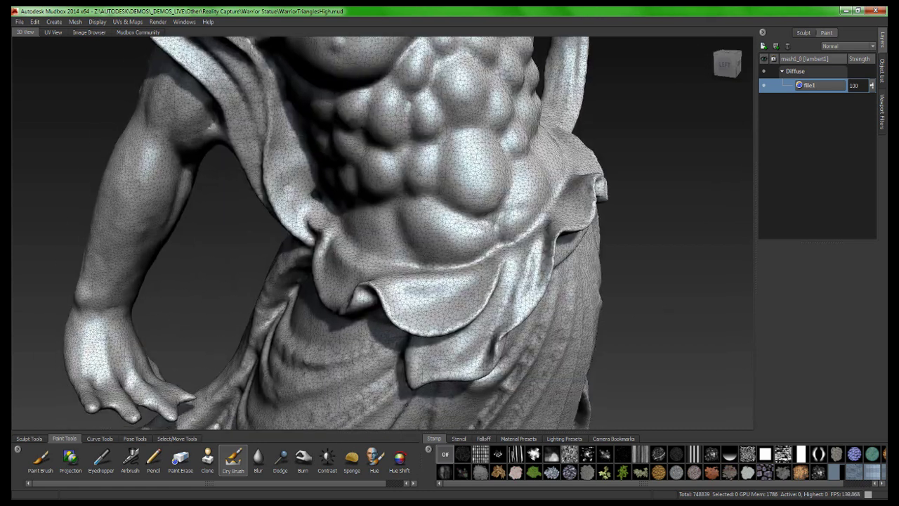
pyautogui.keyDown('alt'); pyautogui.moveTo(492, 218); pyautogui.dragTo(442, 361, button='middle'); pyautogui.keyUp('alt')
pyautogui.keyDown('alt'); pyautogui.moveTo(386, 213); pyautogui.dragTo(367, 330, button='middle'); pyautogui.keyUp('alt')
pyautogui.keyDown('alt'); pyautogui.moveTo(367, 329); pyautogui.dragTo(367, 417, button='right'); pyautogui.keyUp('alt')
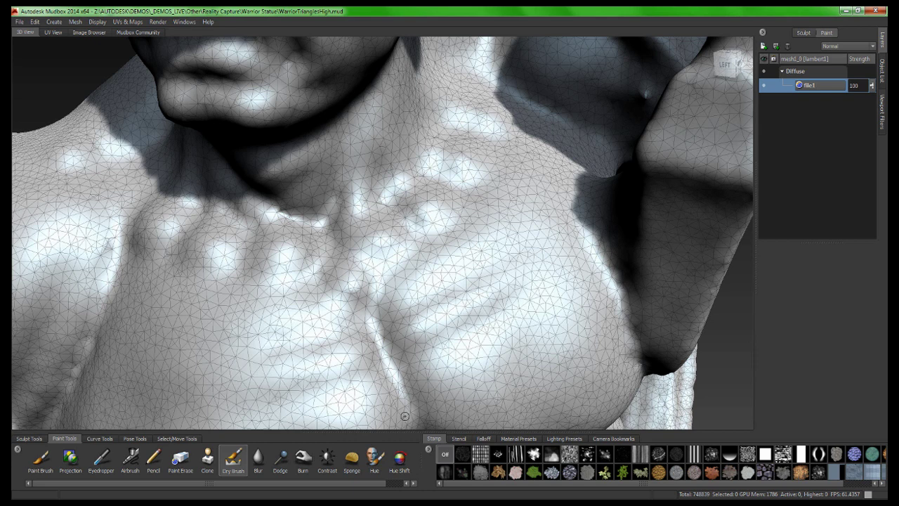
# Switch to the low-poly warrior scene in 3ds Max, adjust the Camera001 view and render it, then close the rendered frame.
pyautogui.click(495, 501)
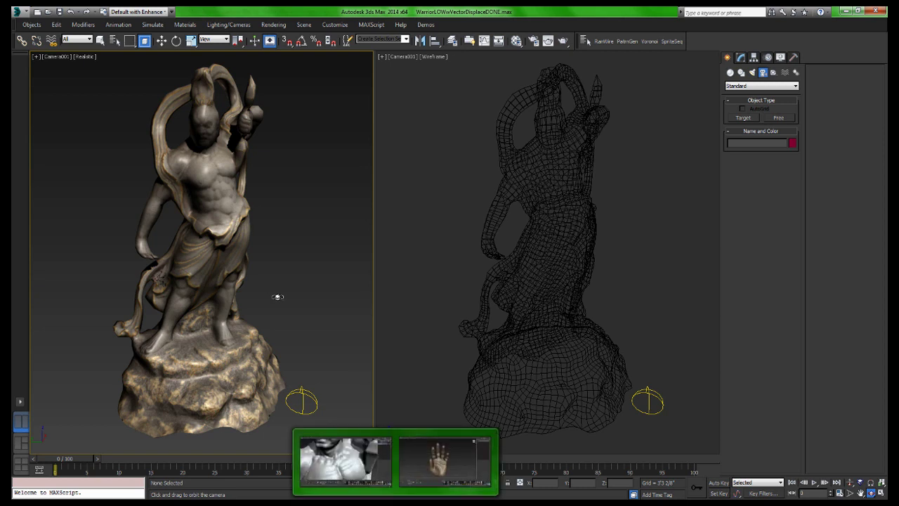
pyautogui.moveTo(277, 297)
pyautogui.mouseDown()
pyautogui.moveTo(297, 281)
pyautogui.moveTo(274, 303)
pyautogui.moveTo(271, 287)
pyautogui.moveTo(286, 295)
pyautogui.moveTo(267, 299)
pyautogui.moveTo(301, 293)
pyautogui.moveTo(290, 293)
pyautogui.moveTo(290, 272)
pyautogui.moveTo(293, 303)
pyautogui.mouseUp()
pyautogui.hotkey('alt', 'z')
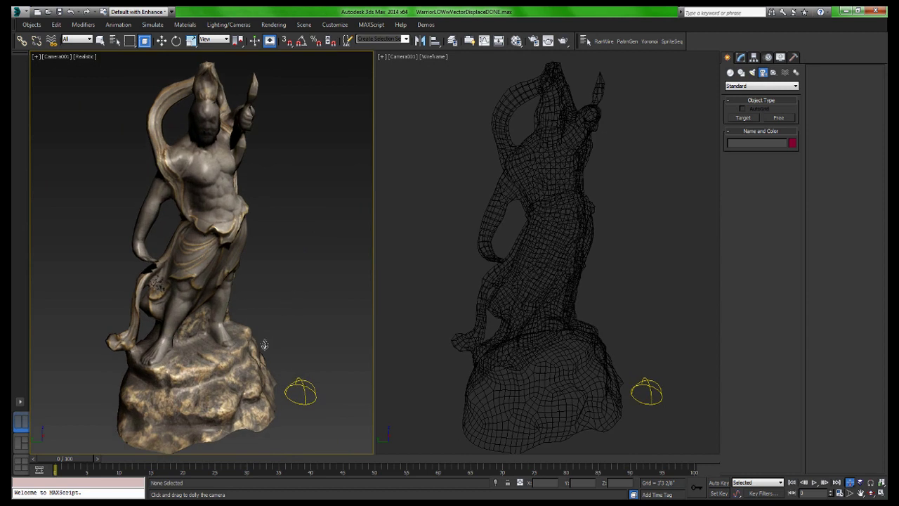
pyautogui.hotkey('shift', 'q')
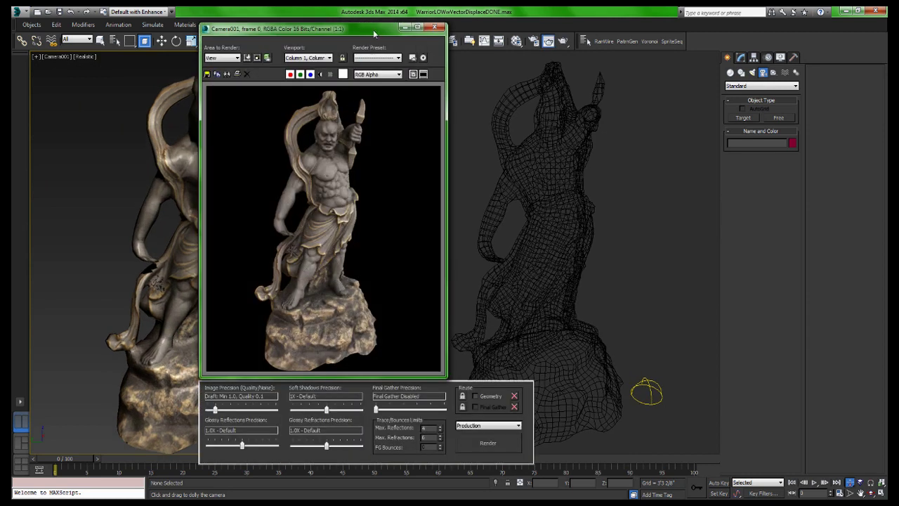
pyautogui.moveTo(373, 29); pyautogui.dragTo(429, 33)
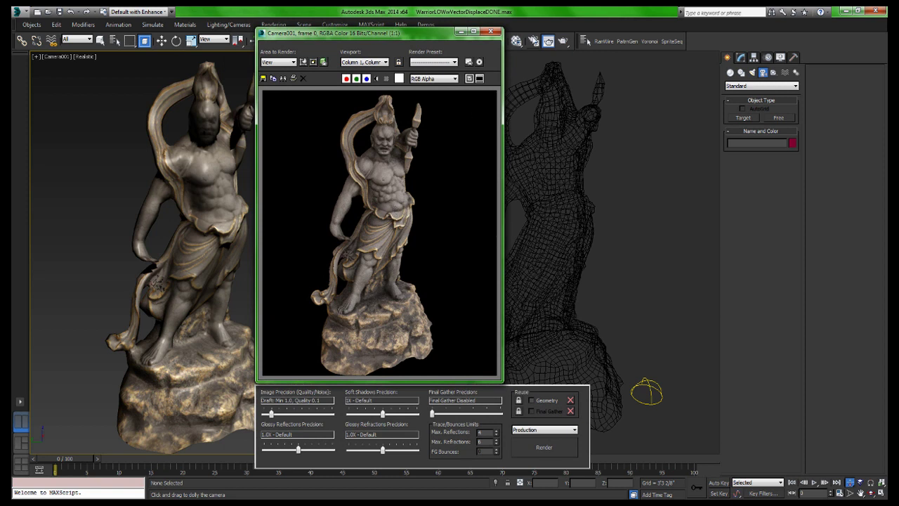
pyautogui.click(496, 31)
# Examine the warrior material's vector displacement map and its parameters in the Material Editor.
pyautogui.click(516, 40)
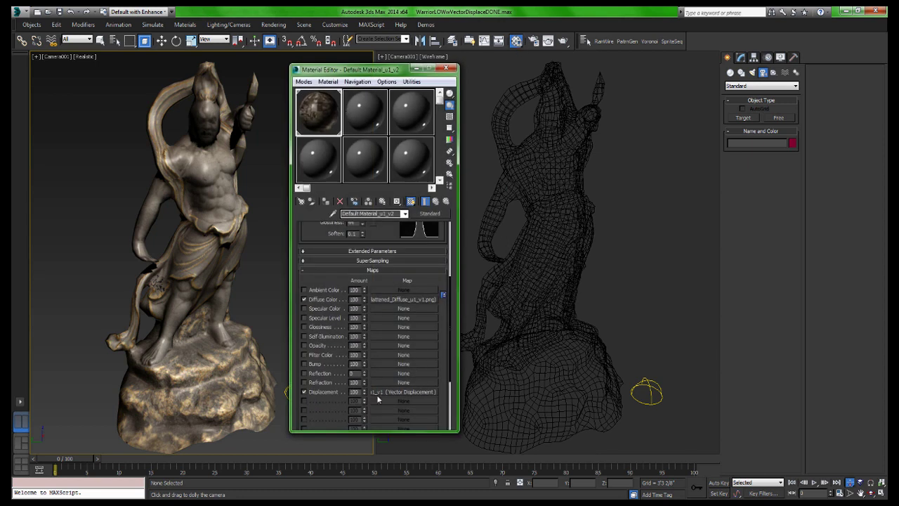
pyautogui.click(405, 391)
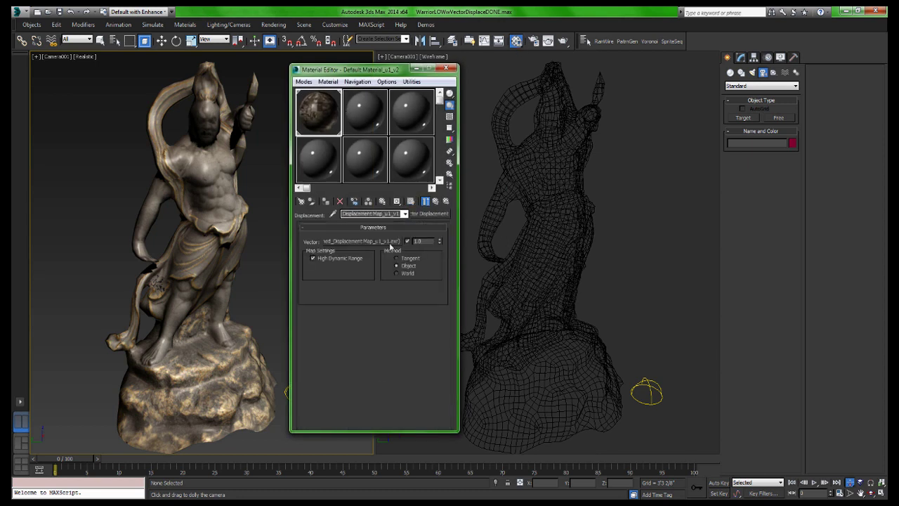
pyautogui.click(446, 68)
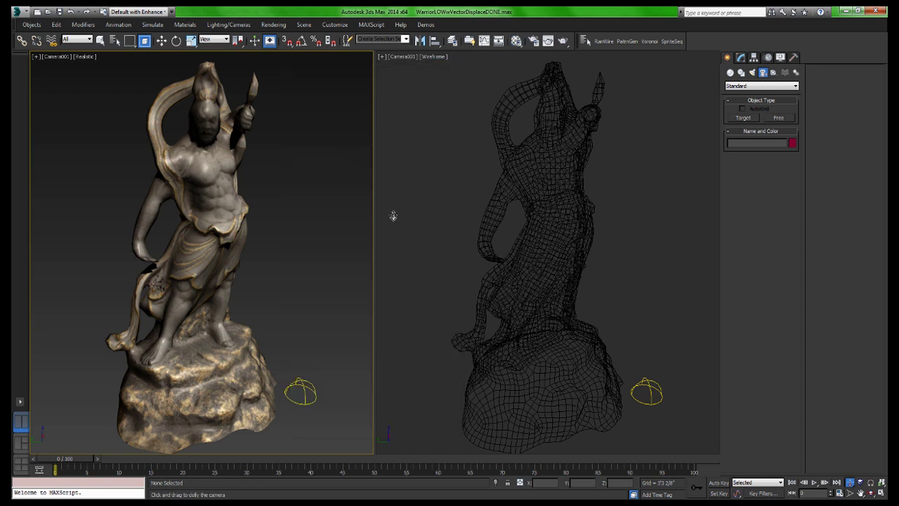
pyautogui.click(407, 232)
pyautogui.click(270, 237)
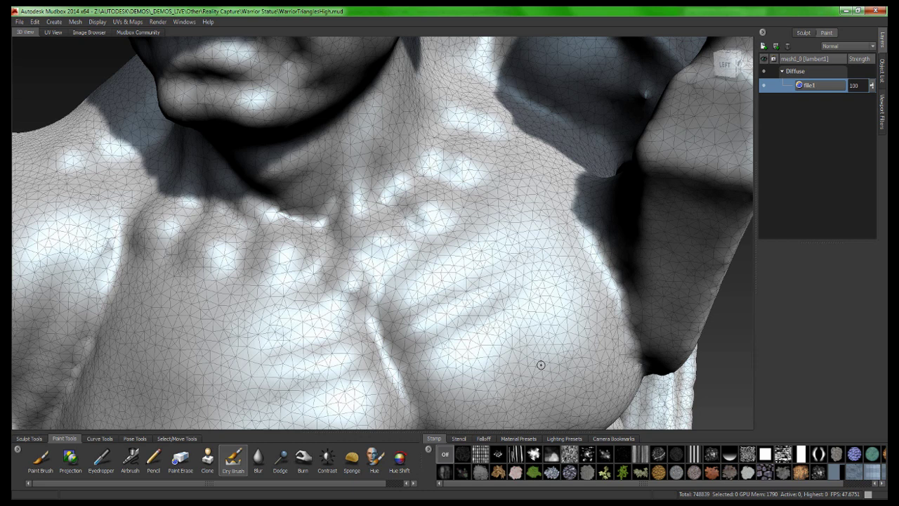
# Switch to Mudbox, keep the mesh name mesh1_0 and examine the whole framed warrior statue.
pyautogui.moveTo(469, 332); pyautogui.dragTo(478, 472, button='right')
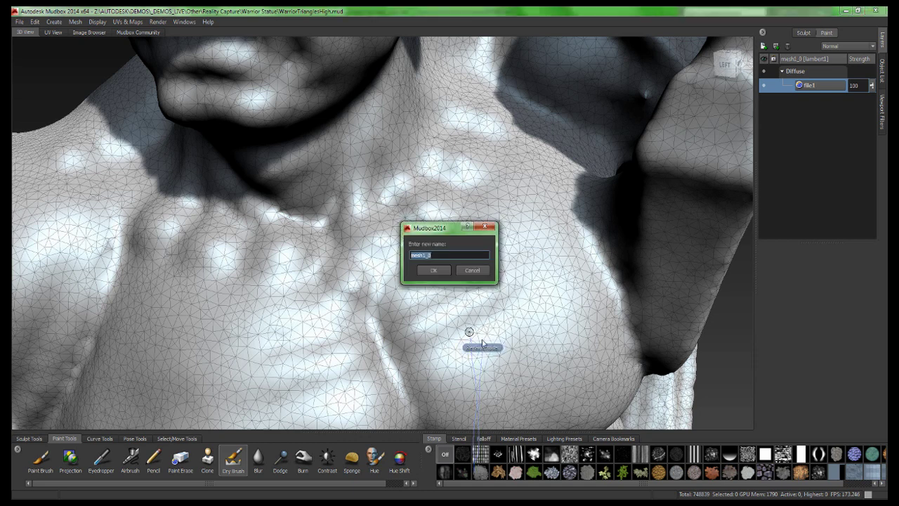
pyautogui.press('Return')
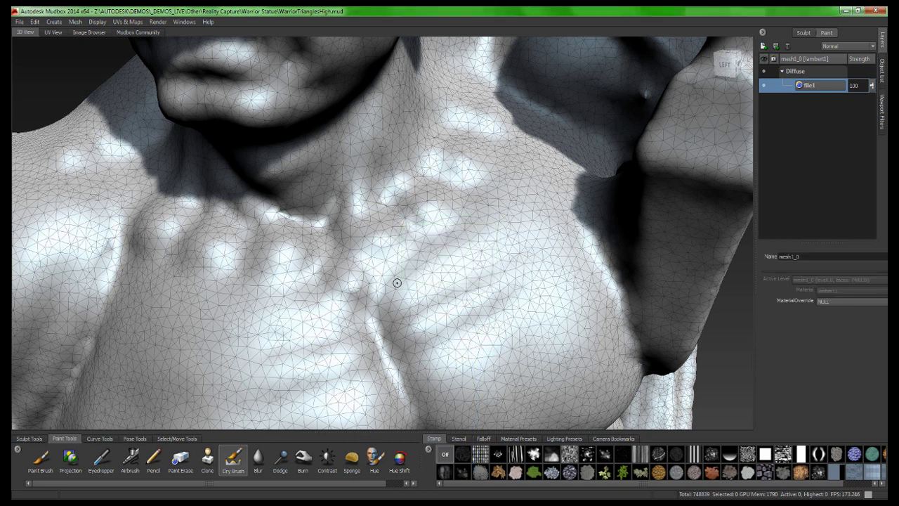
pyautogui.press('a')
pyautogui.keyDown('alt'); pyautogui.moveTo(397, 282); pyautogui.dragTo(443, 282); pyautogui.keyUp('alt')
pyautogui.keyDown('alt'); pyautogui.moveTo(442, 282); pyautogui.dragTo(523, 282, button='right'); pyautogui.keyUp('alt')
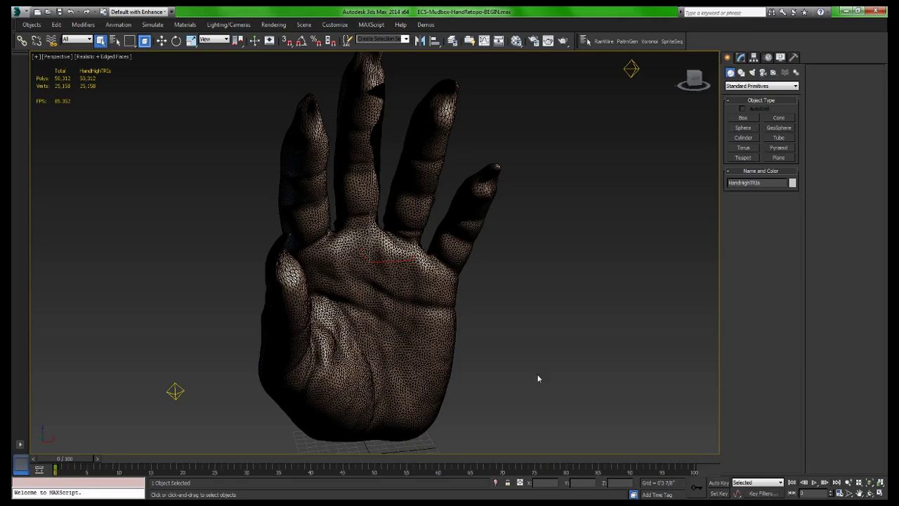
# Switch to the monster hand scene in 3ds Max, select HandHighTRIs and examine its dense triangle topology around the palm and fingers.
pyautogui.click(538, 379)
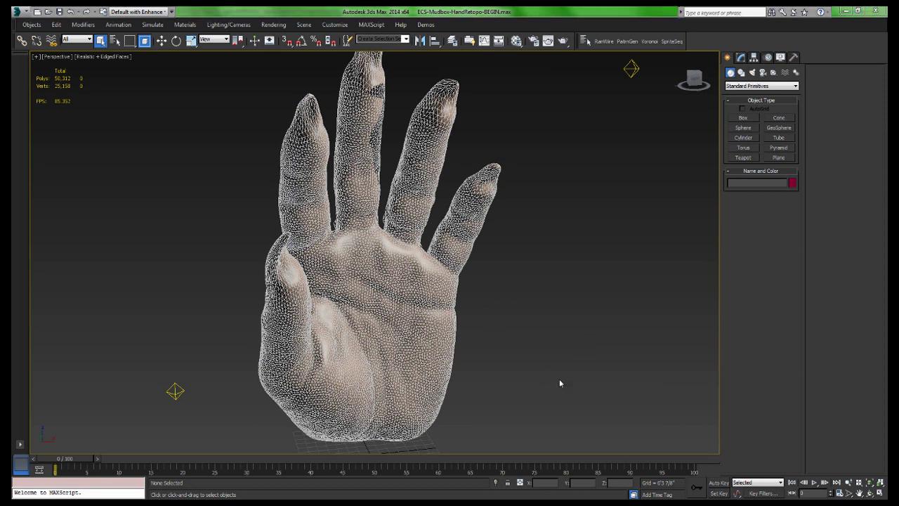
pyautogui.click(410, 297)
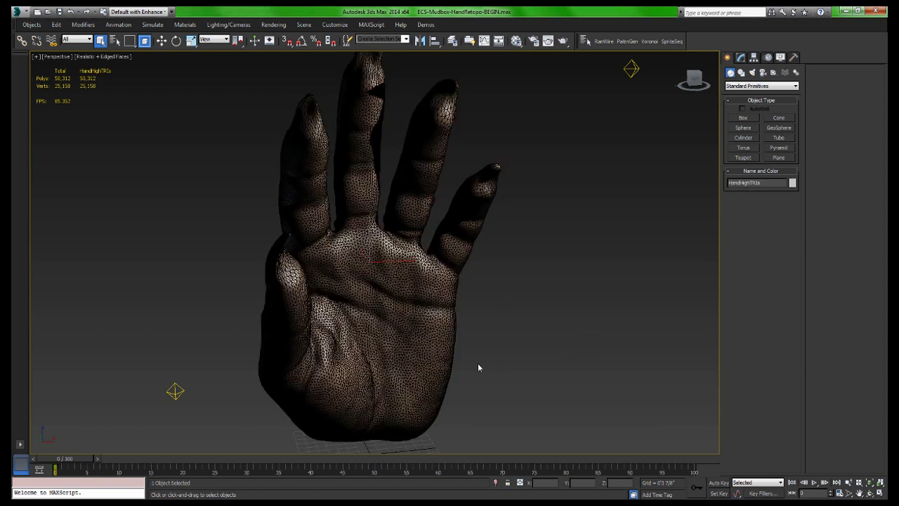
pyautogui.hotkey('ctrl', 'r')
pyautogui.moveTo(427, 348); pyautogui.dragTo(392, 313)
pyautogui.hotkey('alt', 'z')
pyautogui.hotkey('ctrl', 'r')
pyautogui.hotkey('alt', 'z')
pyautogui.hotkey('ctrl', 'r')
pyautogui.rightClick(374, 305)
pyautogui.click(130, 119)
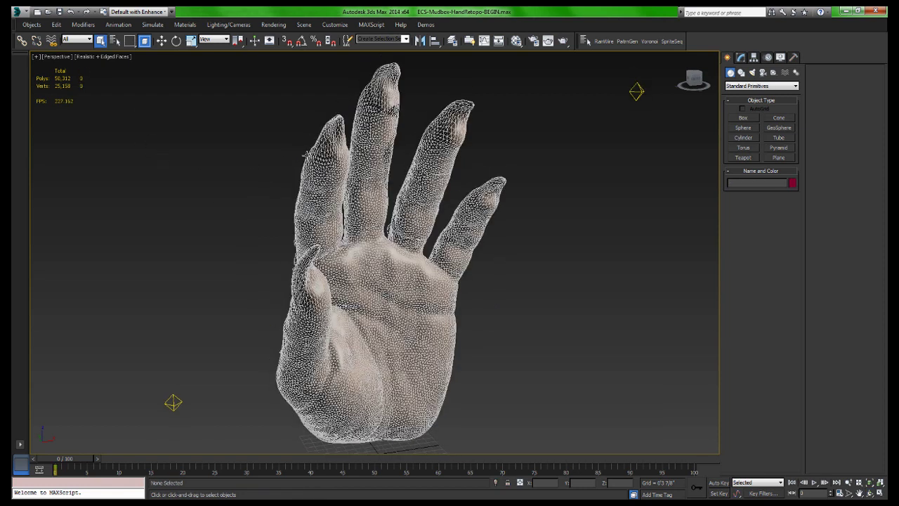
pyautogui.click(316, 156)
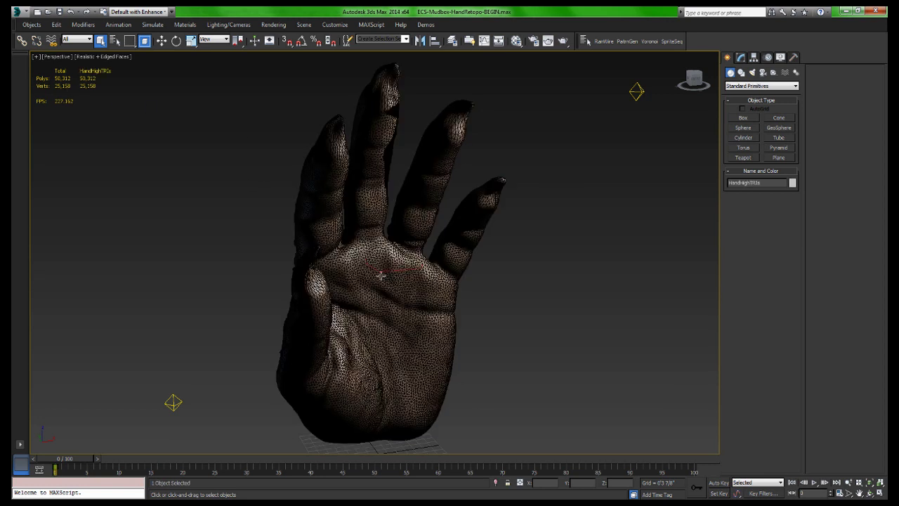
pyautogui.hotkey('ctrl', 'r')
pyautogui.moveTo(382, 293)
pyautogui.mouseDown()
pyautogui.moveTo(345, 285)
pyautogui.moveTo(375, 302)
pyautogui.mouseUp()
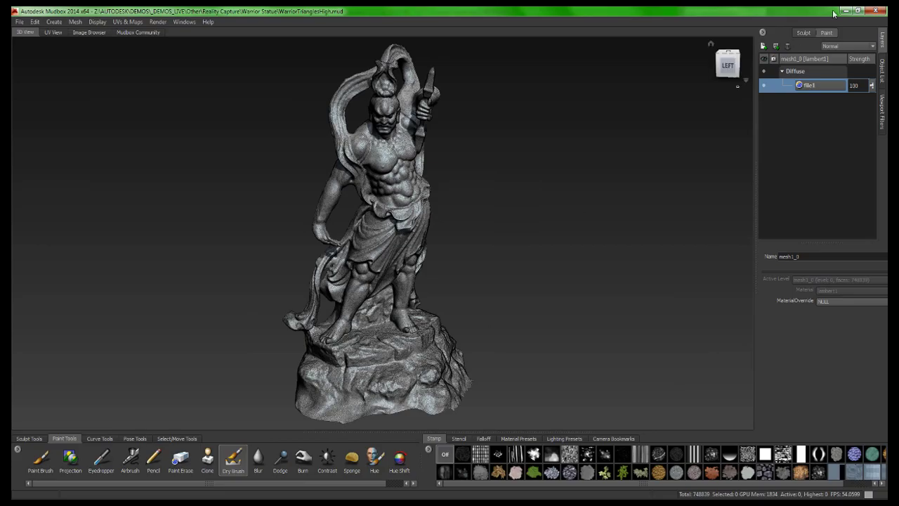
# Close the warrior statue file in Mudbox and return to the monster hand scene in 3ds Max.
pyautogui.click(875, 10)
pyautogui.click(447, 266)
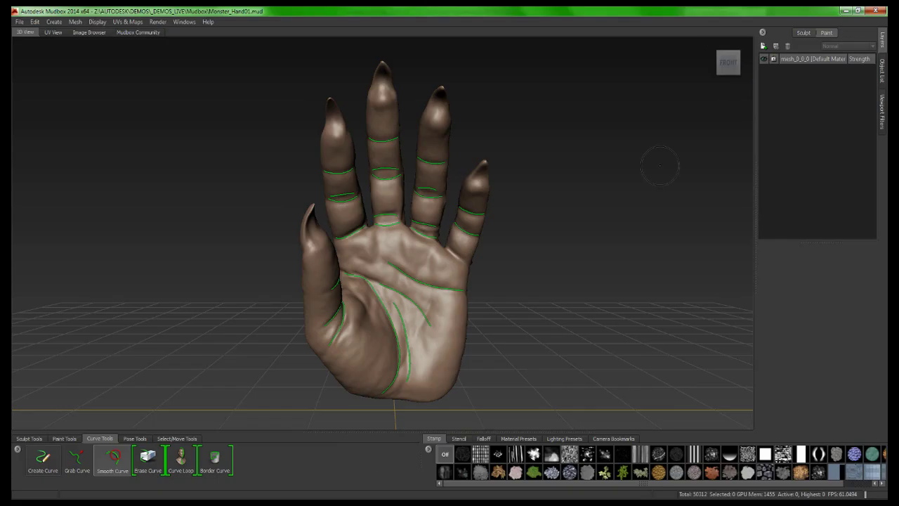
pyautogui.click(845, 10)
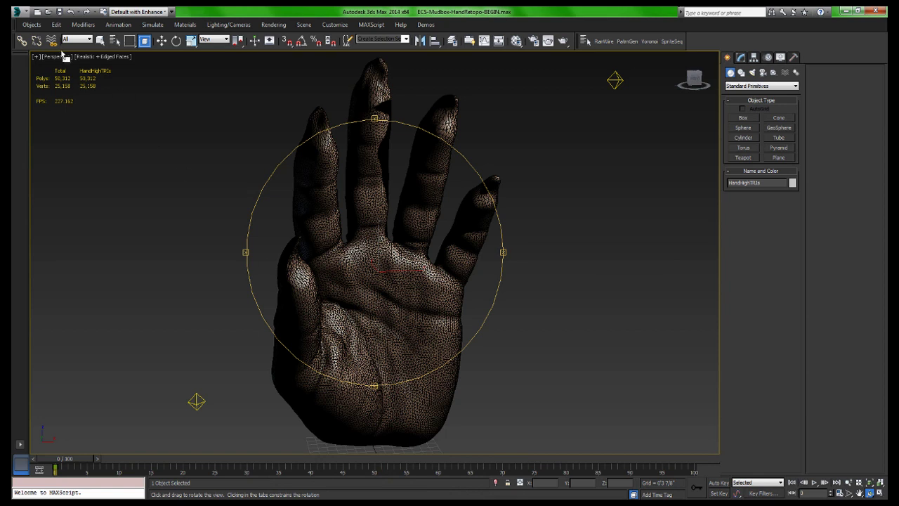
# Send HandHighTRIs from 3ds Max to Mudbox as a new scene, discarding the unsaved changes to the open Mudbox scene.
pyautogui.click(21, 12)
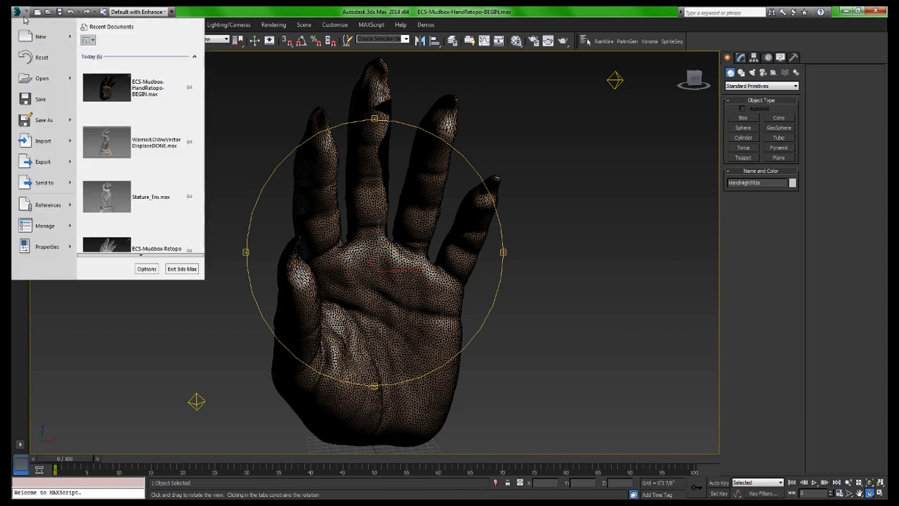
pyautogui.moveTo(70, 181)
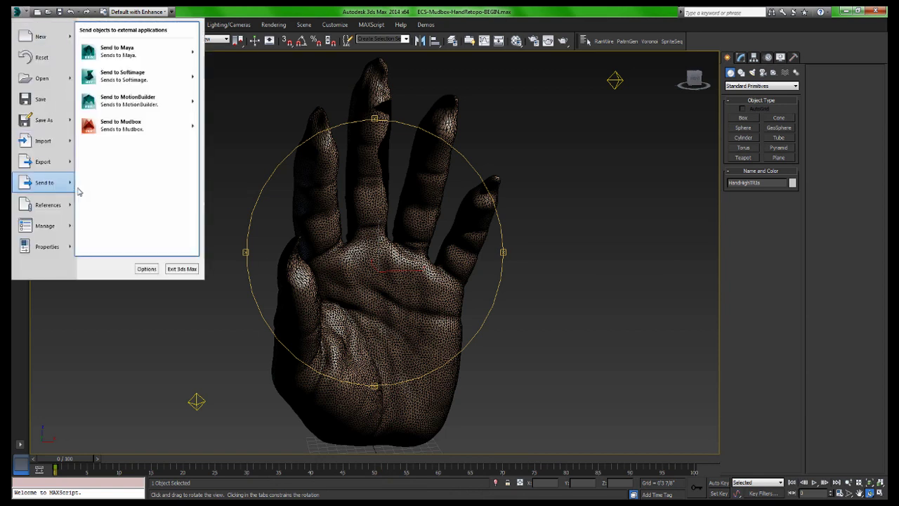
pyautogui.moveTo(140, 130)
pyautogui.click(256, 123)
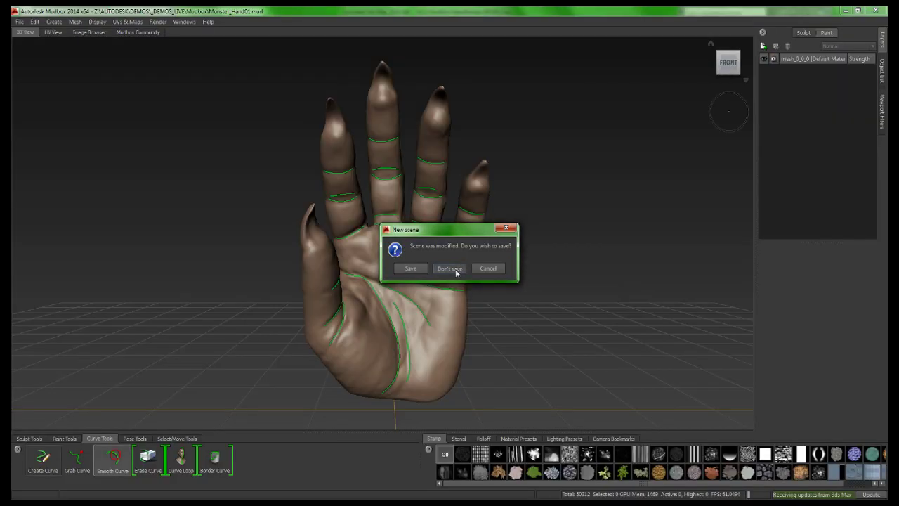
pyautogui.click(461, 271)
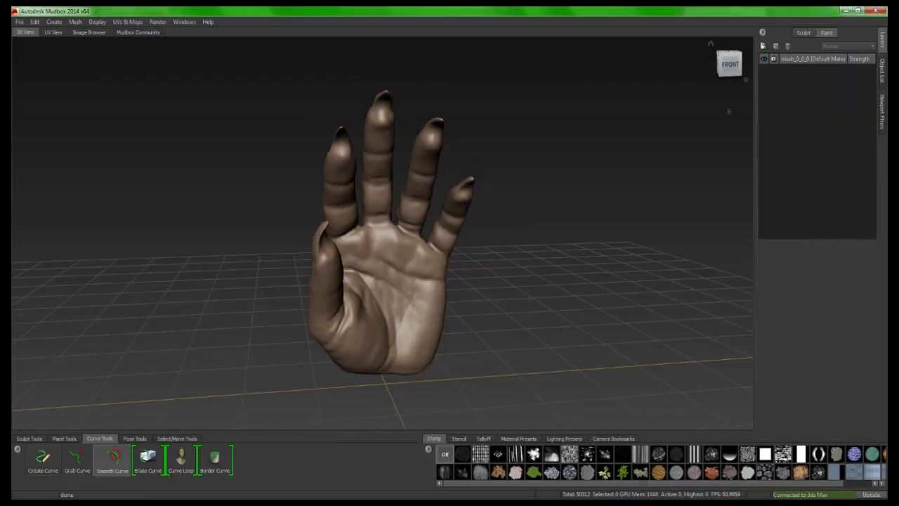
# Deselect the imported hand and turn on its wireframe display to examine the triangulated surface.
pyautogui.keyDown('alt'); pyautogui.moveTo(453, 255); pyautogui.dragTo(466, 268); pyautogui.keyUp('alt')
pyautogui.click(457, 315)
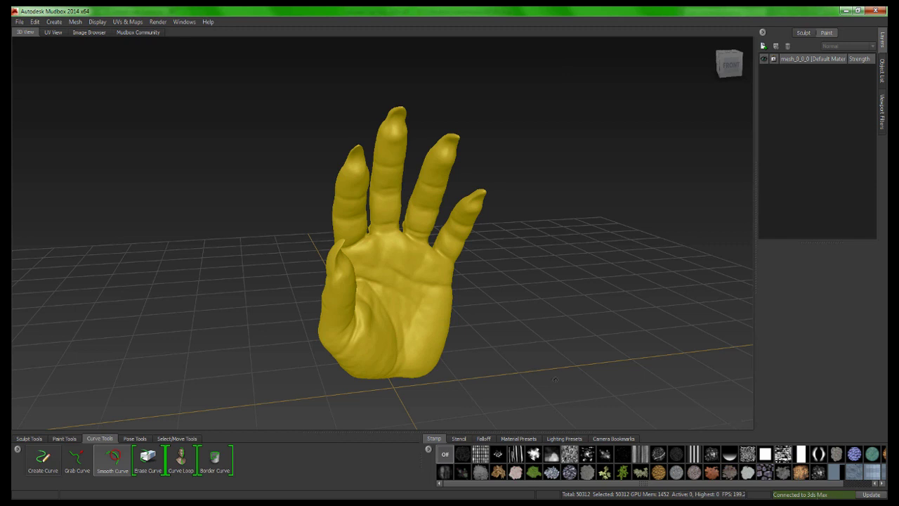
pyautogui.rightClick(410, 284)
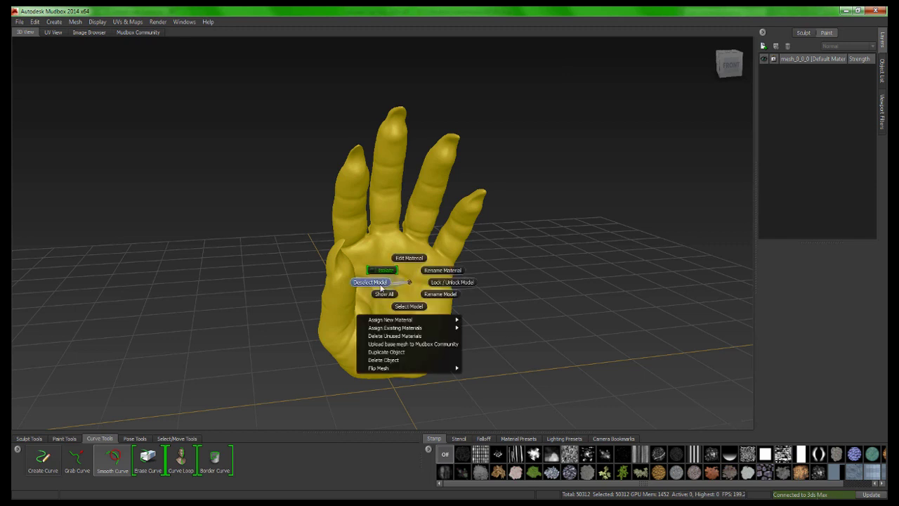
pyautogui.click(383, 287)
pyautogui.press('w')
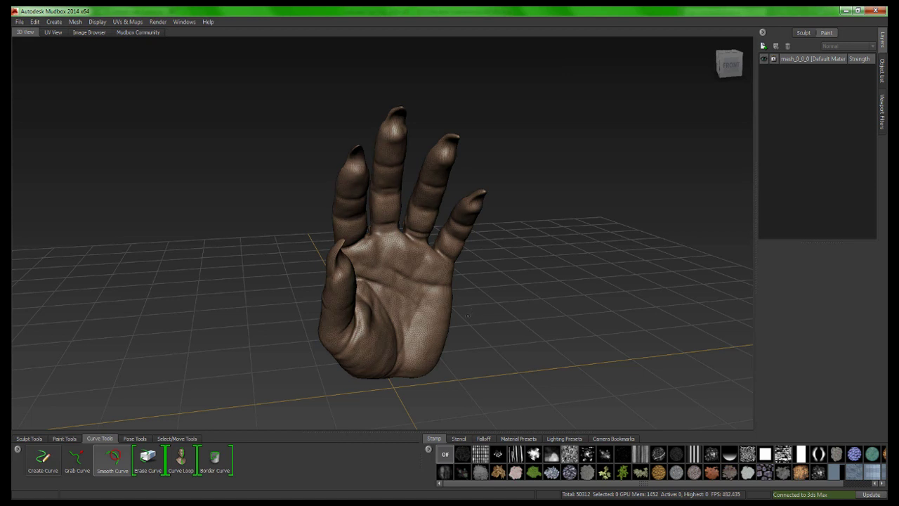
pyautogui.scroll(5, 464, 287)
pyautogui.scroll(-8, 456, 312)
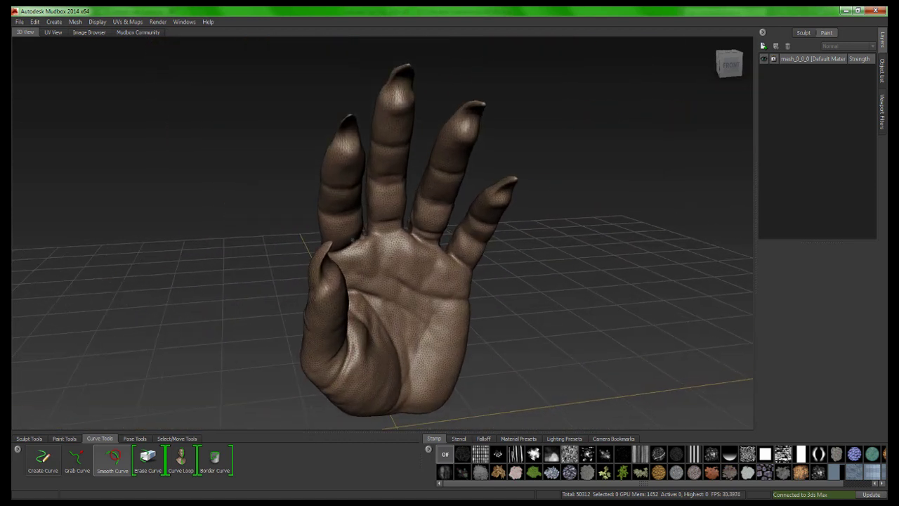
# Start a new Retopologize operation for the hand, naming both the operation and the output mesh retop300.
pyautogui.click(74, 23)
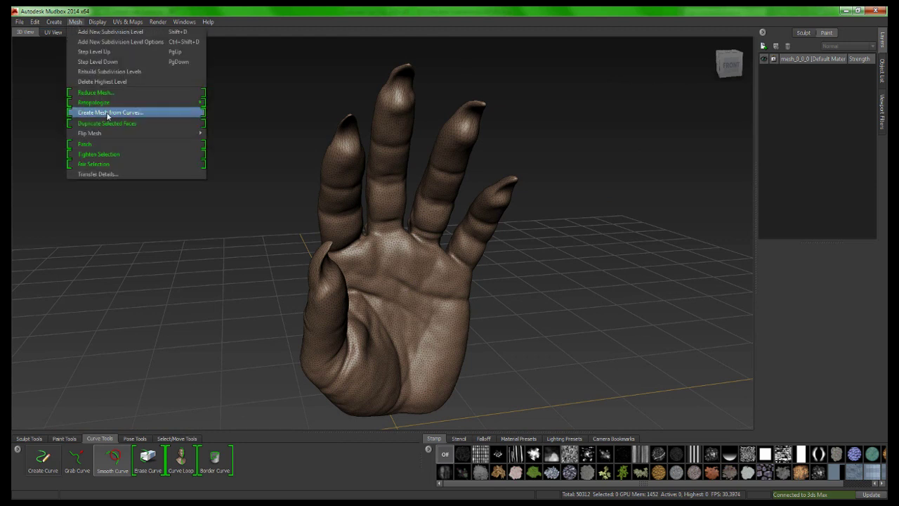
pyautogui.moveTo(107, 103)
pyautogui.click(234, 105)
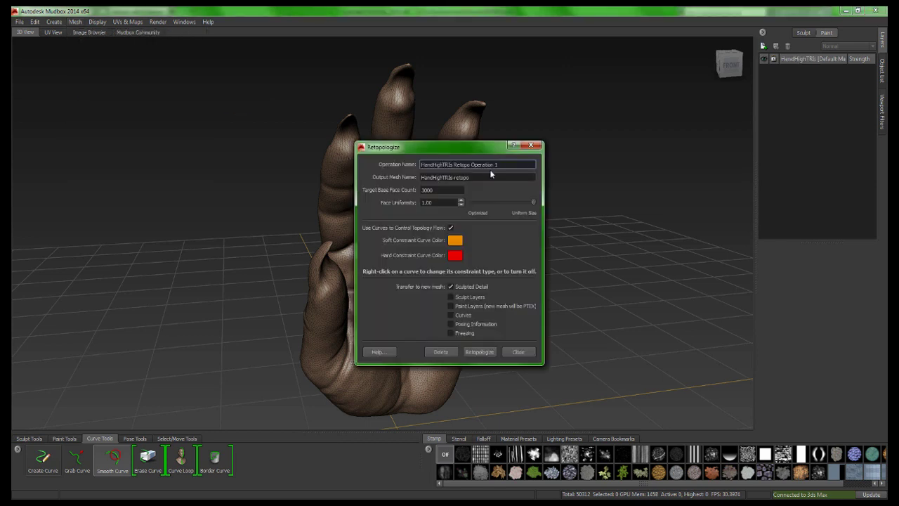
pyautogui.moveTo(502, 165); pyautogui.dragTo(349, 165)
pyautogui.write('retop300')
pyautogui.press('Tab')
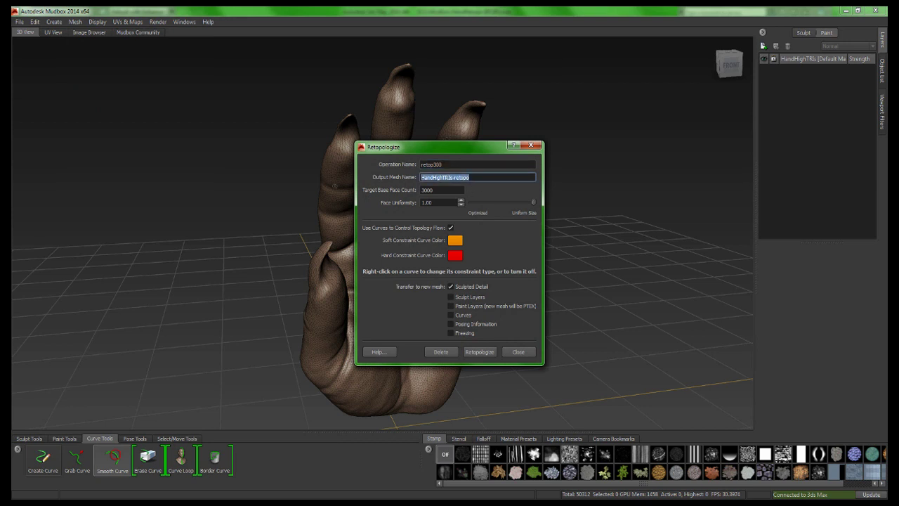
pyautogui.write('retop300')
pyautogui.press('Tab')
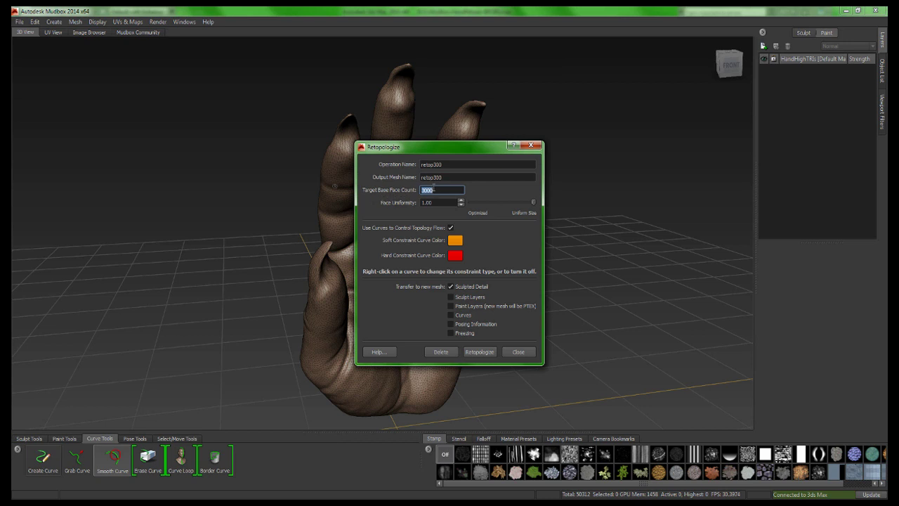
# Set the target base face count to 300 and retopologize the hand.
pyautogui.write('300')
pyautogui.moveTo(460, 147); pyautogui.dragTo(559, 116)
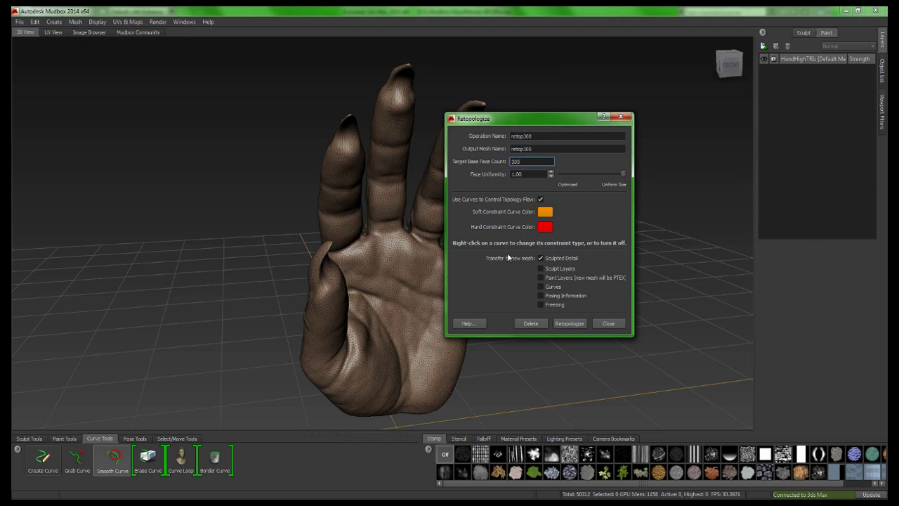
pyautogui.click(575, 323)
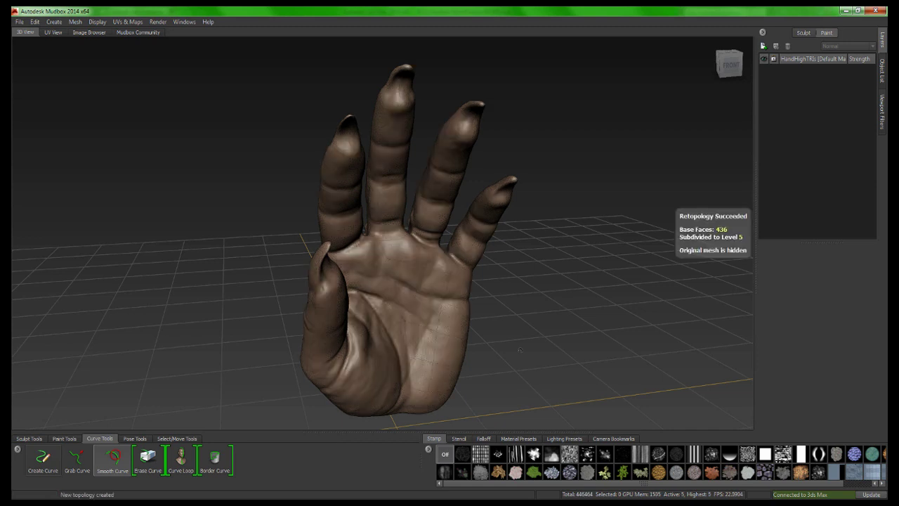
# Examine the retopologized hand by switching through its subdivision levels down to the base mesh.
pyautogui.keyDown('alt'); pyautogui.moveTo(520, 349); pyautogui.dragTo(436, 288); pyautogui.keyUp('alt')
pyautogui.keyDown('alt'); pyautogui.moveTo(396, 211); pyautogui.dragTo(426, 91, button='right'); pyautogui.keyUp('alt')
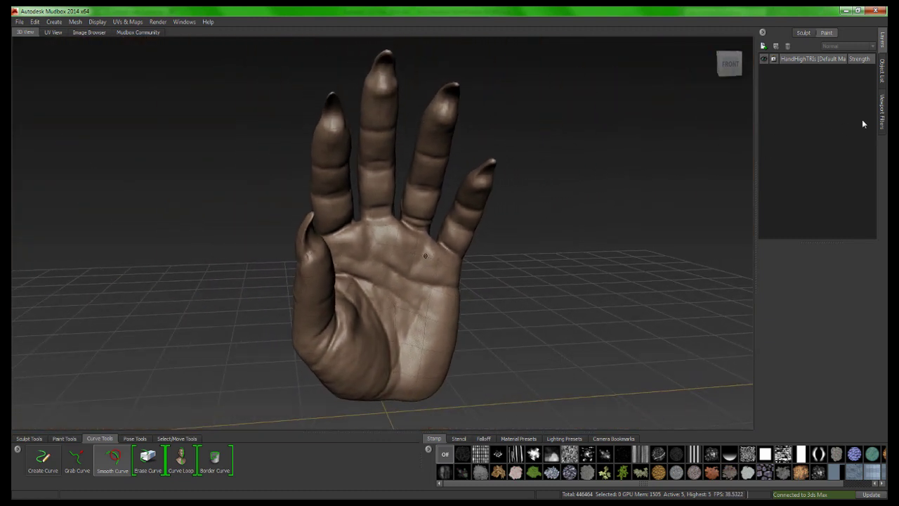
pyautogui.press('pagedown')
pyautogui.press('pagedown')
pyautogui.press('pagedown')
pyautogui.press('pagedown')
pyautogui.press('pagedown')
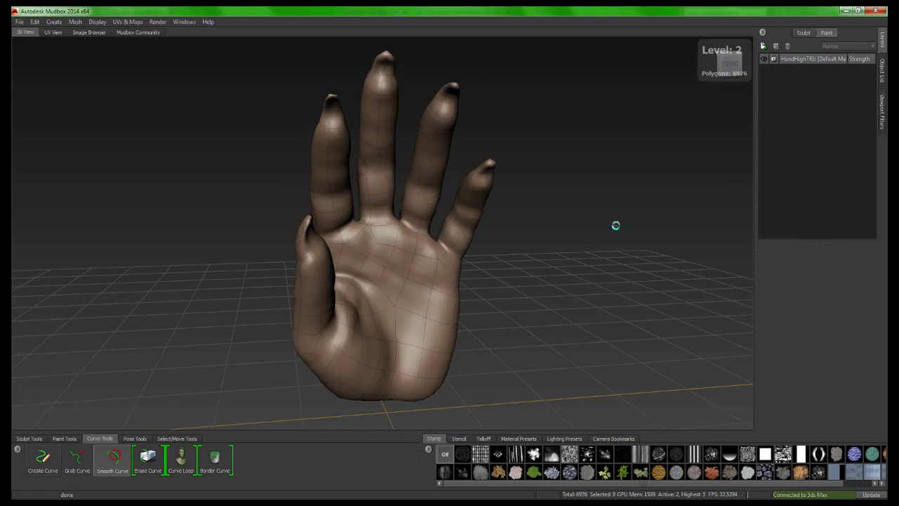
pyautogui.press('pageup')
pyautogui.press('pageup')
pyautogui.press('pageup')
pyautogui.press('pageup')
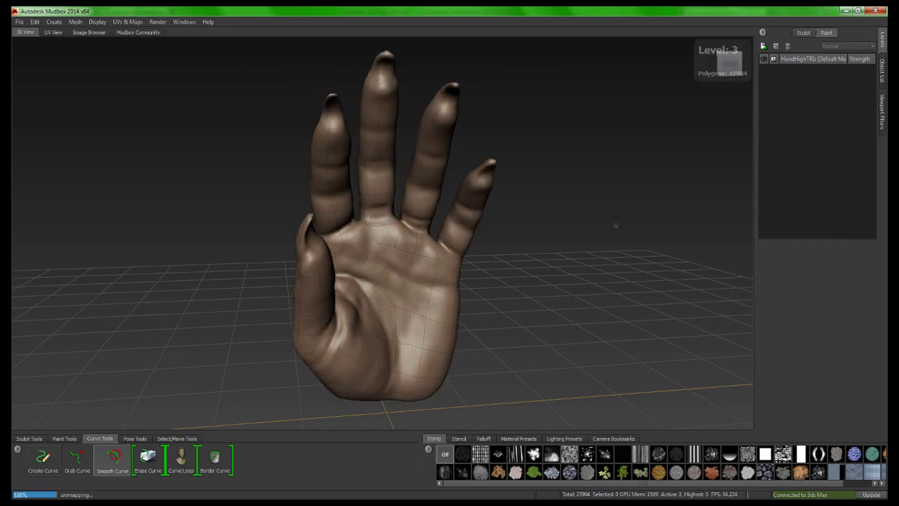
pyautogui.press('pagedown')
pyautogui.press('pagedown')
pyautogui.press('pagedown')
pyautogui.press('pagedown')
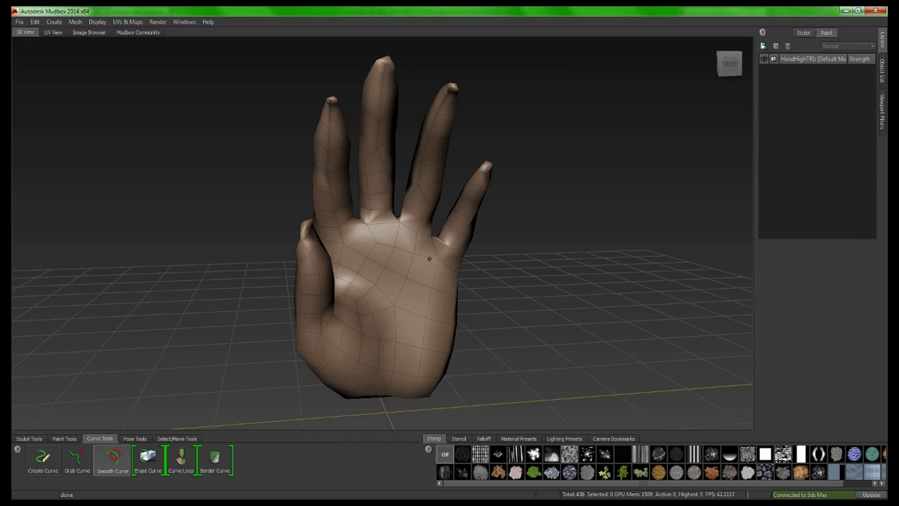
# Compare the sculpted detail on the retopologized hand across its subdivision levels, ending at level 4.
pyautogui.hotkey('shift', 'd')
pyautogui.hotkey('shift', 'd')
pyautogui.hotkey('shift', 'd')
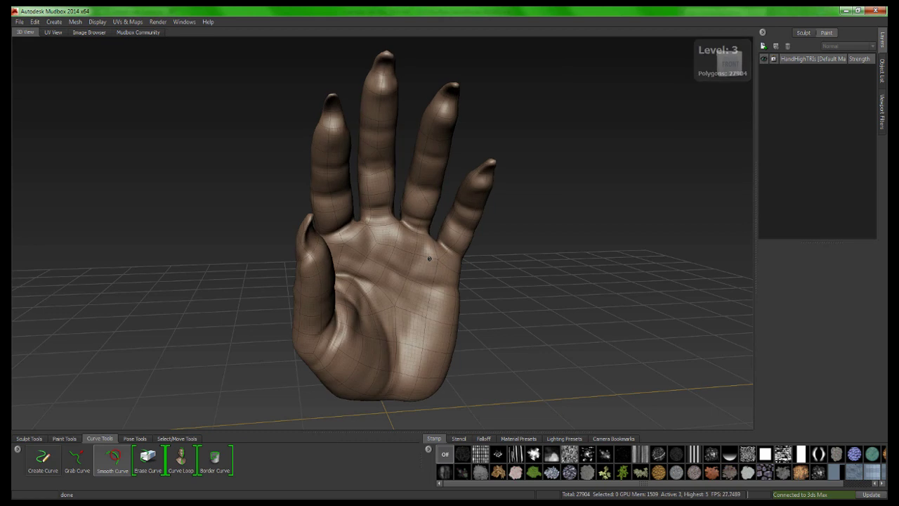
pyautogui.press('pageup')
pyautogui.press('pageup')
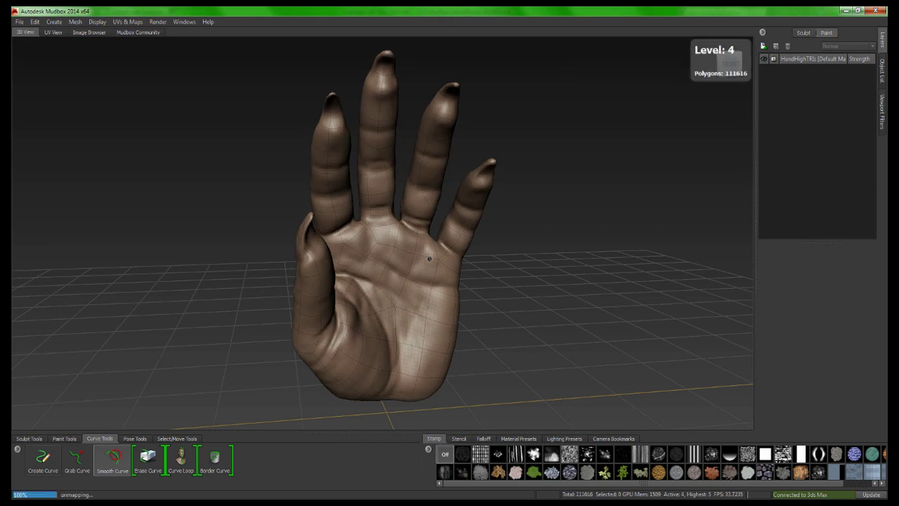
pyautogui.press('pagedown')
pyautogui.press('pageup')
pyautogui.press('pagedown')
pyautogui.press('pageup')
pyautogui.press('pagedown')
pyautogui.press('pagedown')
pyautogui.press('pagedown')
pyautogui.press('pagedown')
pyautogui.press('pagedown')
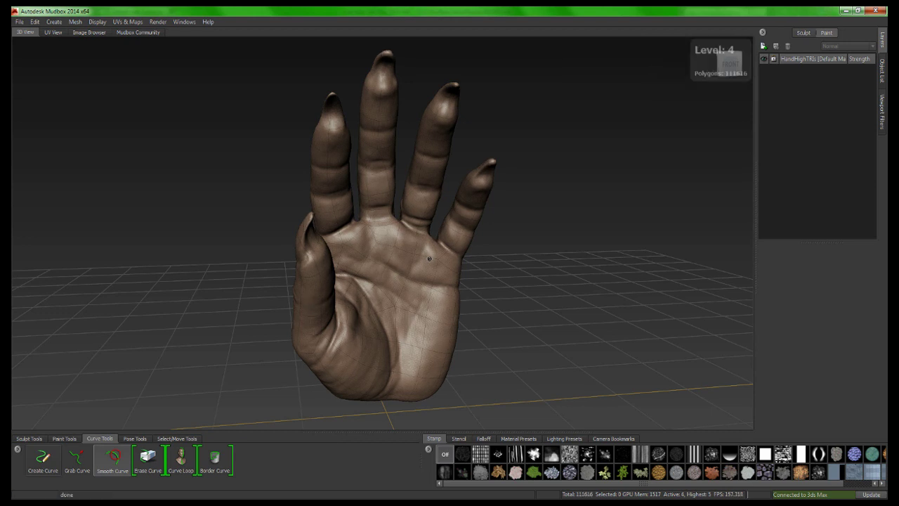
pyautogui.press('pageup')
pyautogui.press('pageup')
pyautogui.press('pageup')
pyautogui.press('pageup')
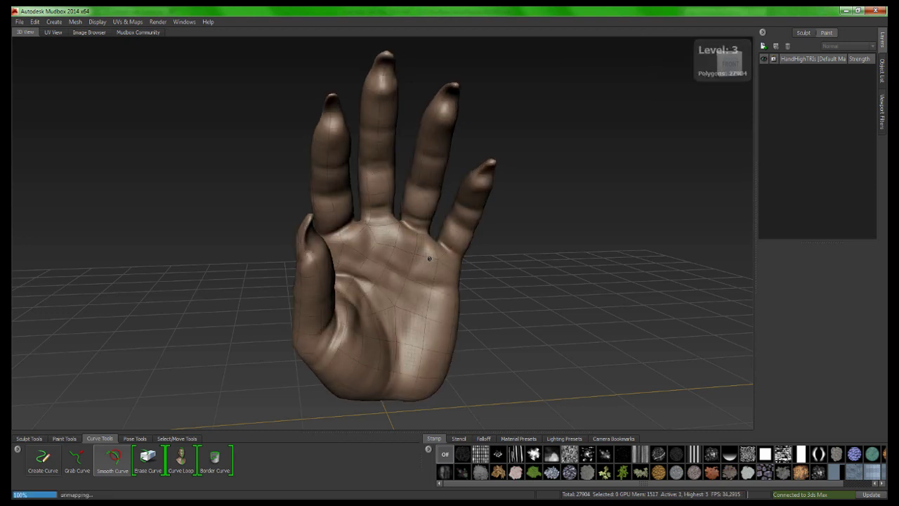
# Unhide HandHighTRIs, translate it about 245.6 units in X beside the retopologized hand, and deselect it.
pyautogui.click(883, 71)
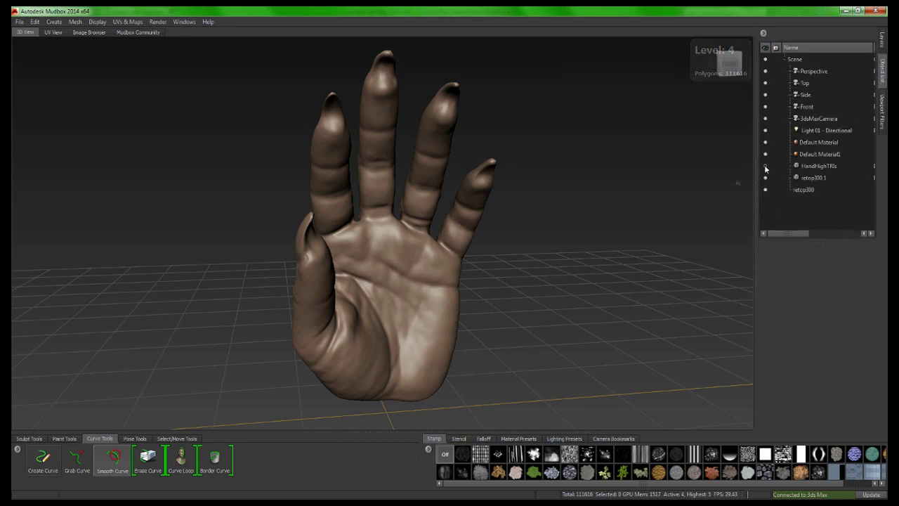
pyautogui.click(765, 166)
pyautogui.click(812, 167)
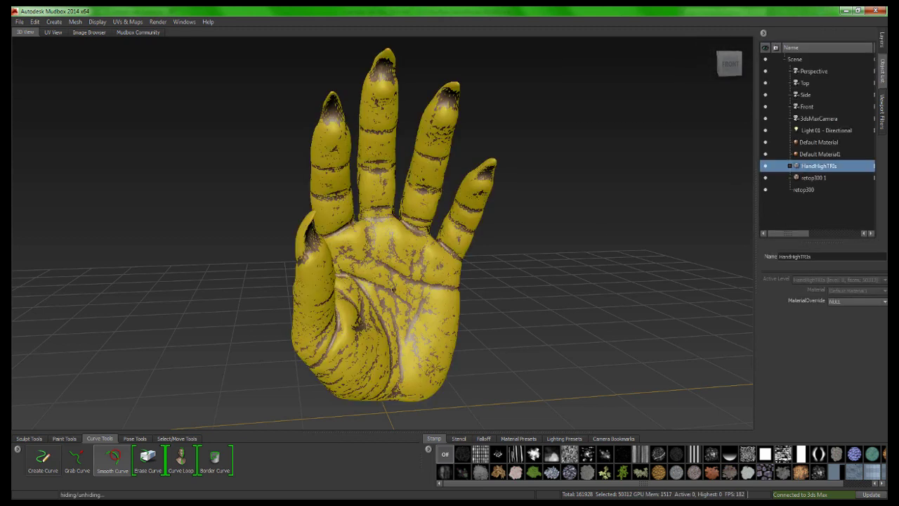
pyautogui.click(177, 439)
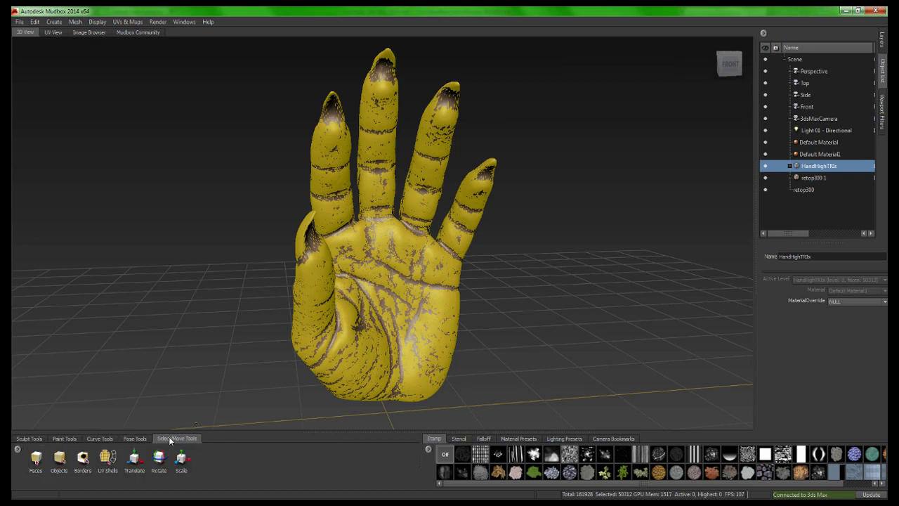
pyautogui.click(37, 459)
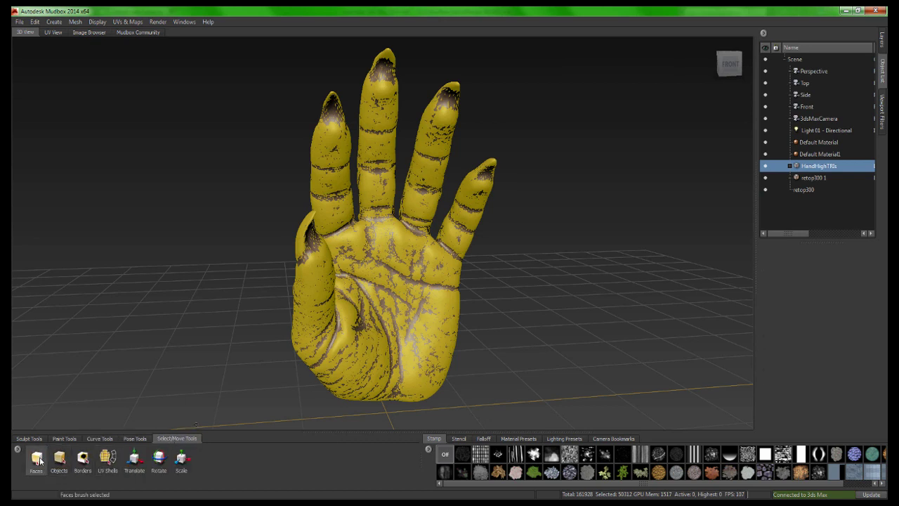
pyautogui.click(135, 458)
pyautogui.moveTo(413, 240); pyautogui.dragTo(613, 236)
pyautogui.rightClick(593, 257)
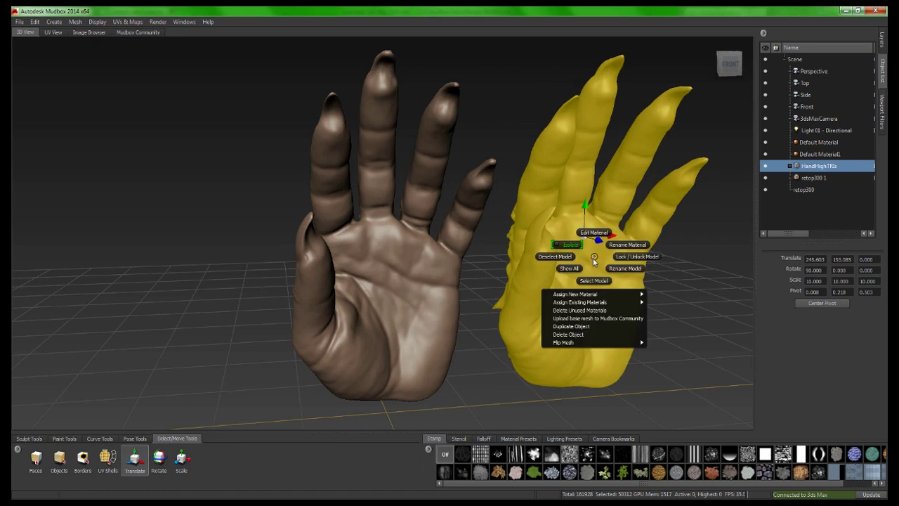
pyautogui.click(555, 256)
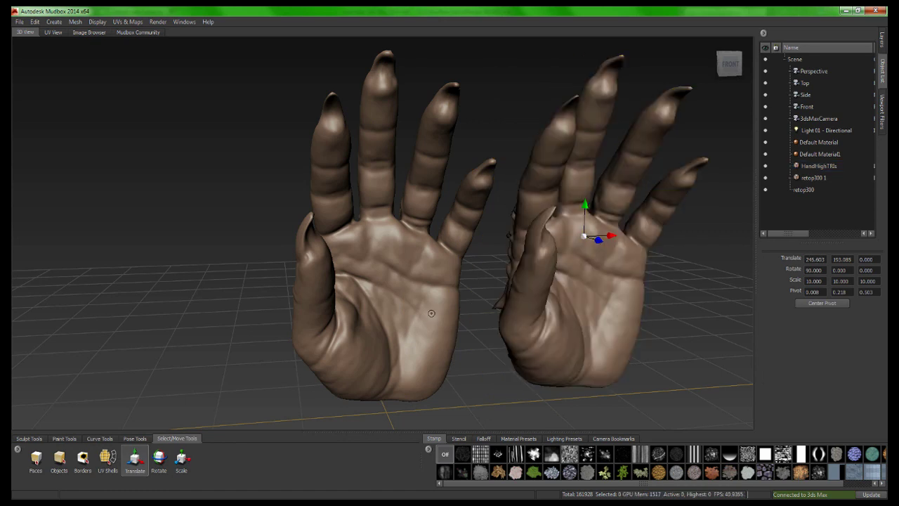
# Compare the original and retopologized hands side by side, with the wireframe display on and off.
pyautogui.keyDown('alt'); pyautogui.moveTo(432, 314); pyautogui.dragTo(396, 298); pyautogui.keyUp('alt')
pyautogui.press('w')
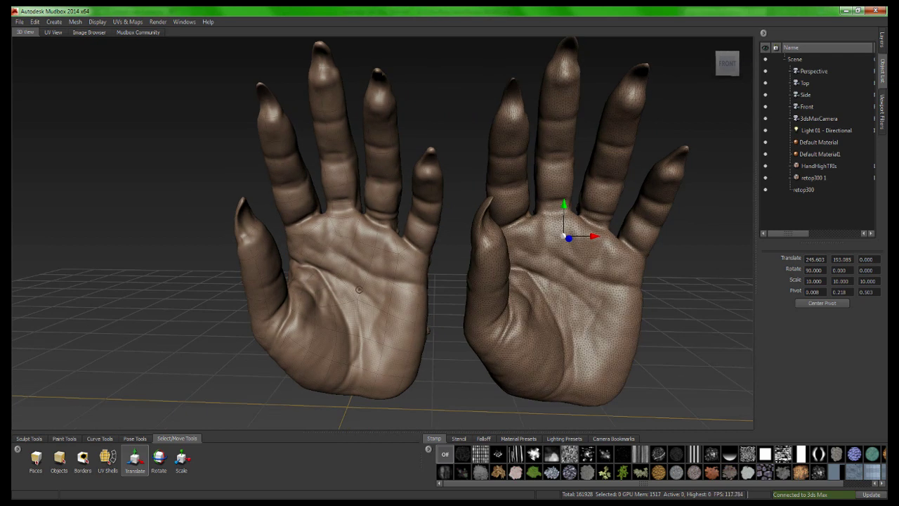
pyautogui.press('w')
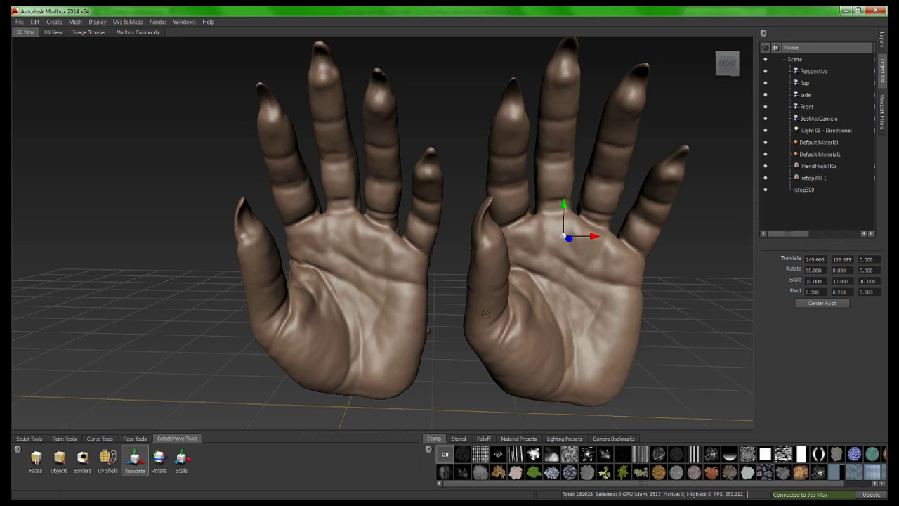
# Undo the sideways move of HandHighTRIs and hide that original mesh.
pyautogui.hotkey('ctrl', 'z')
pyautogui.hotkey('ctrl', 'z')
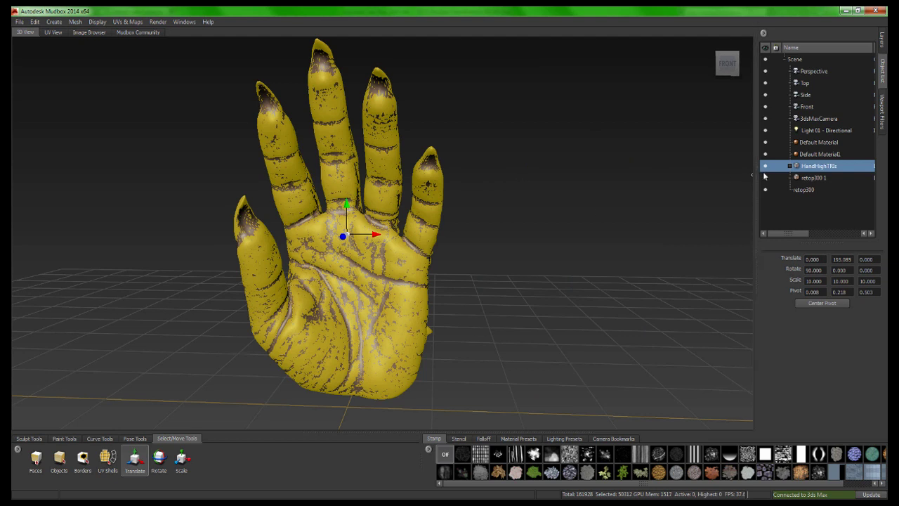
pyautogui.click(765, 166)
# Select the retop300 1 mesh and step it down to subdivision level 0.
pyautogui.click(823, 178)
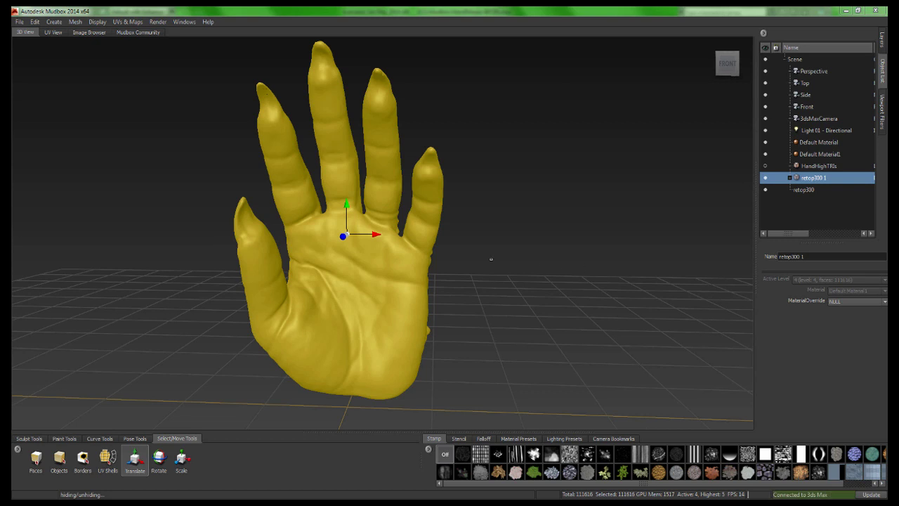
pyautogui.keyDown('alt'); pyautogui.moveTo(489, 264); pyautogui.dragTo(499, 292); pyautogui.keyUp('alt')
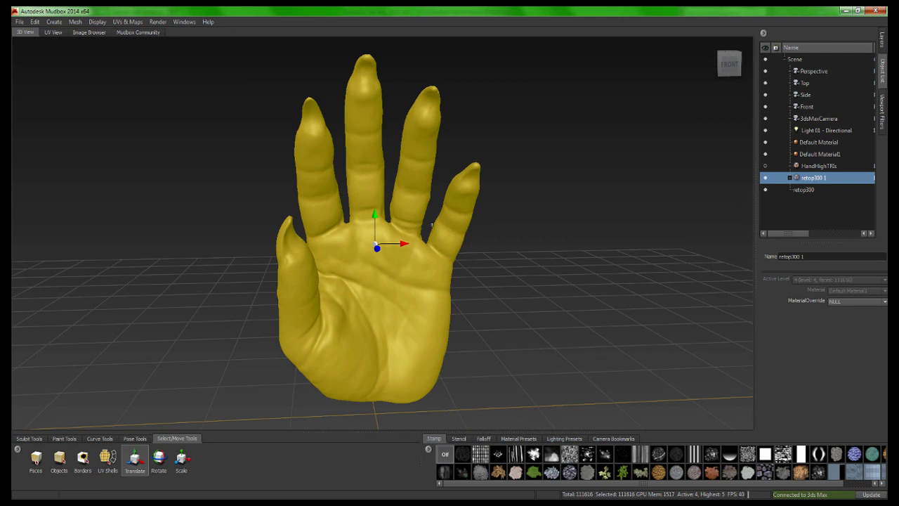
pyautogui.press('pagedown')
pyautogui.press('pagedown')
pyautogui.press('pagedown')
pyautogui.press('pagedown')
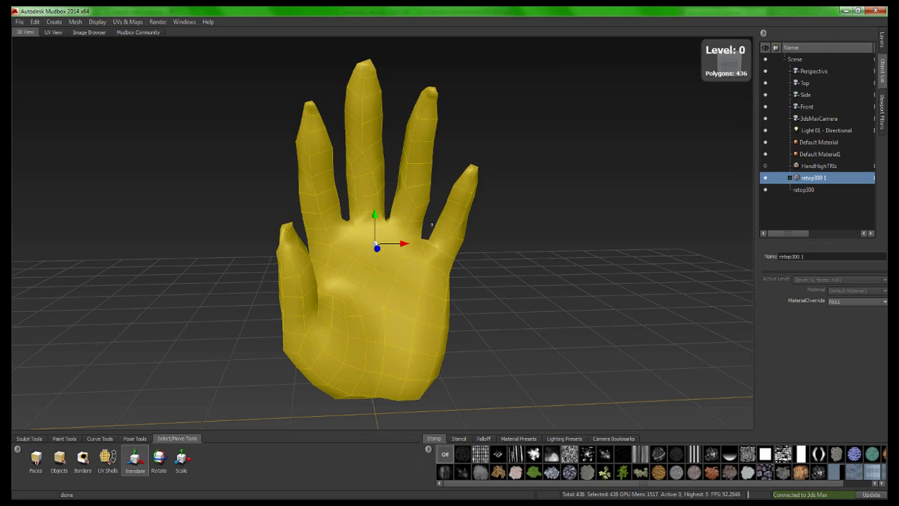
# Create UVs for the retop300 1 mesh using one UV tile.
pyautogui.click(126, 22)
pyautogui.click(130, 33)
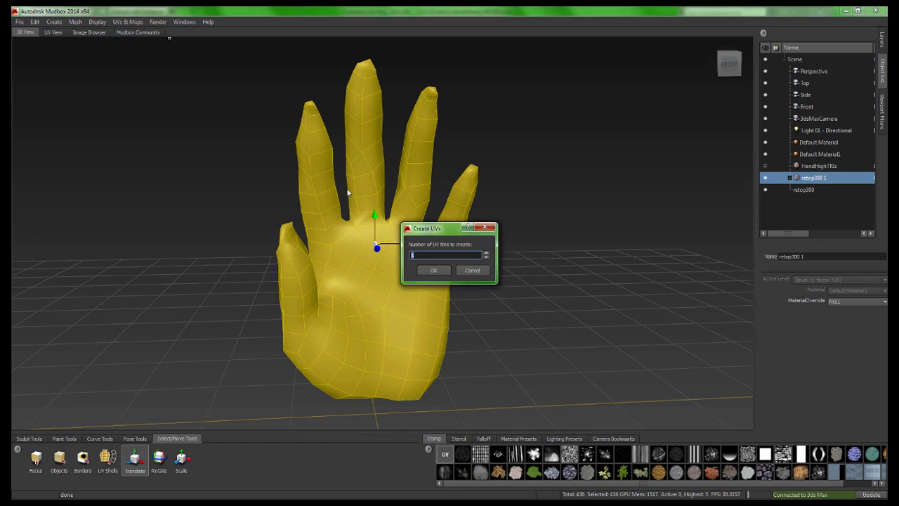
pyautogui.click(433, 269)
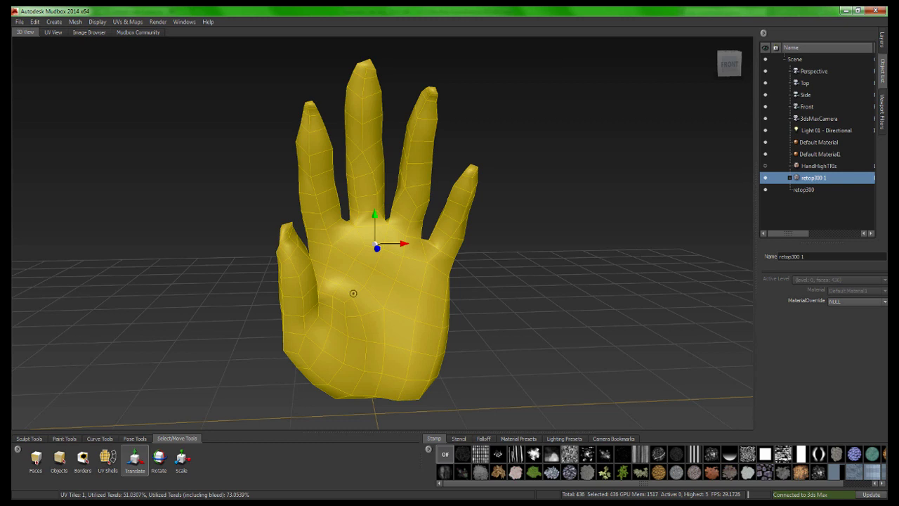
# Compare the mesh at subdivision levels 0 and 1, and leave it at level 1.
pyautogui.hotkey('shift', 'd')
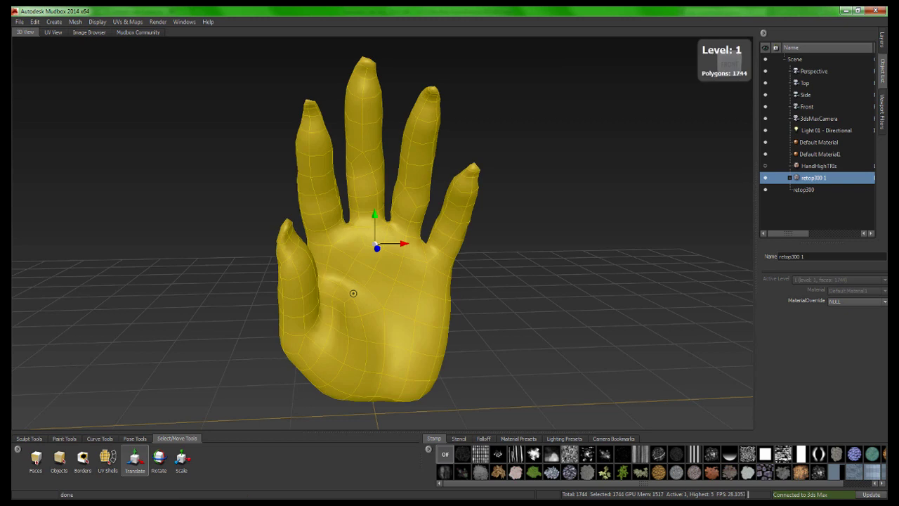
pyautogui.press('pagedown')
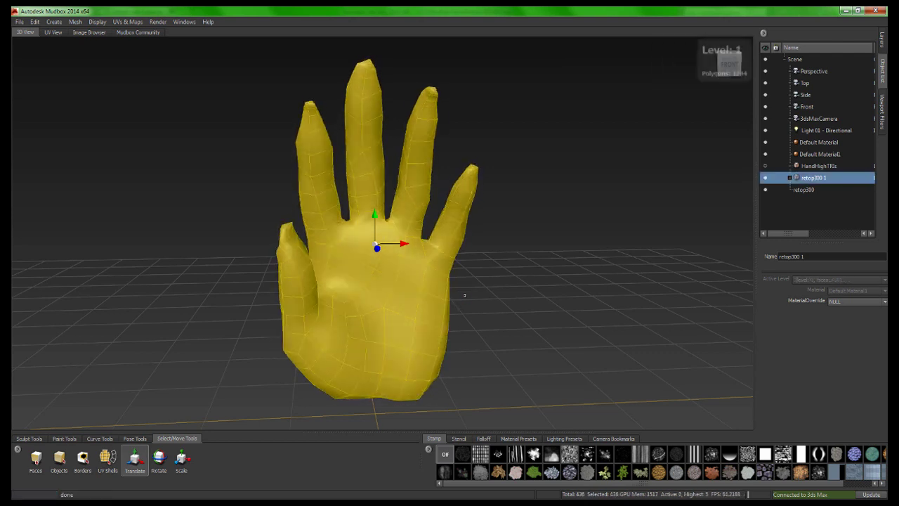
pyautogui.press('pagedown')
pyautogui.press('pageup')
pyautogui.press('pagedown')
pyautogui.press('pageup')
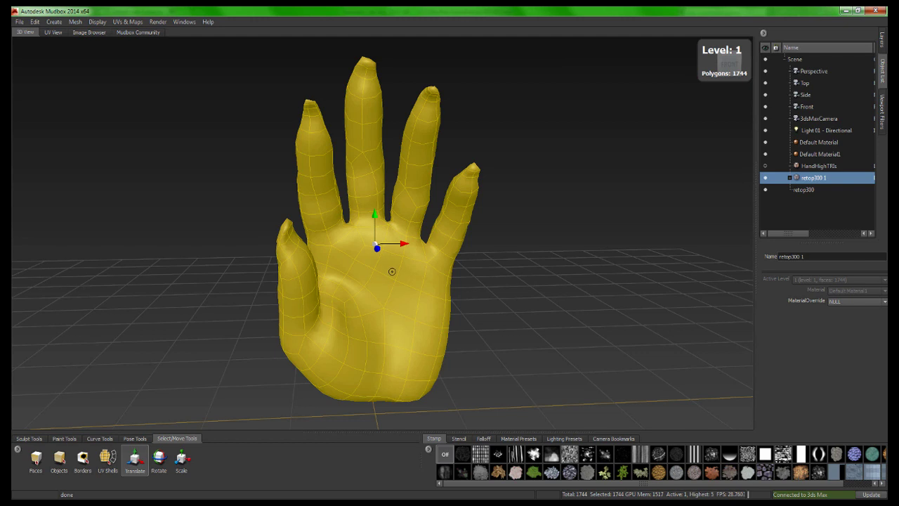
# Set up a new texture map extraction operation that generates a Normal Map.
pyautogui.click(128, 21)
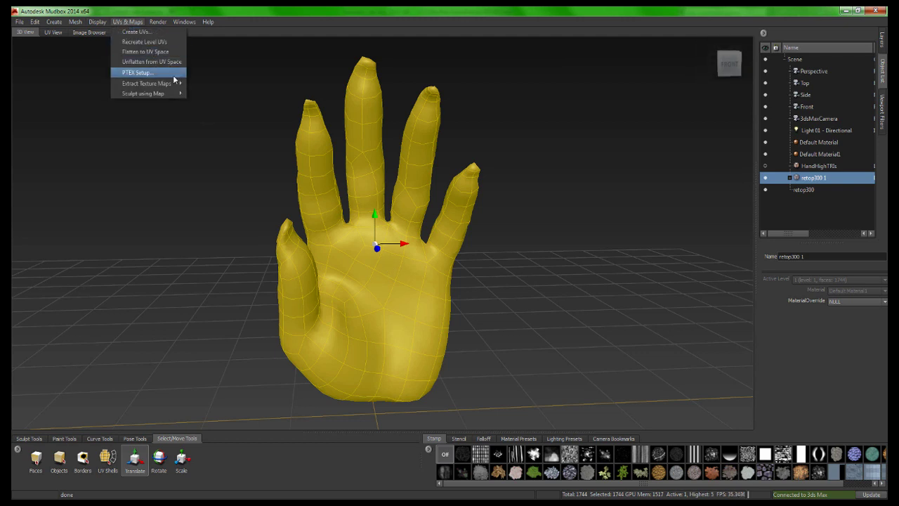
pyautogui.click(200, 85)
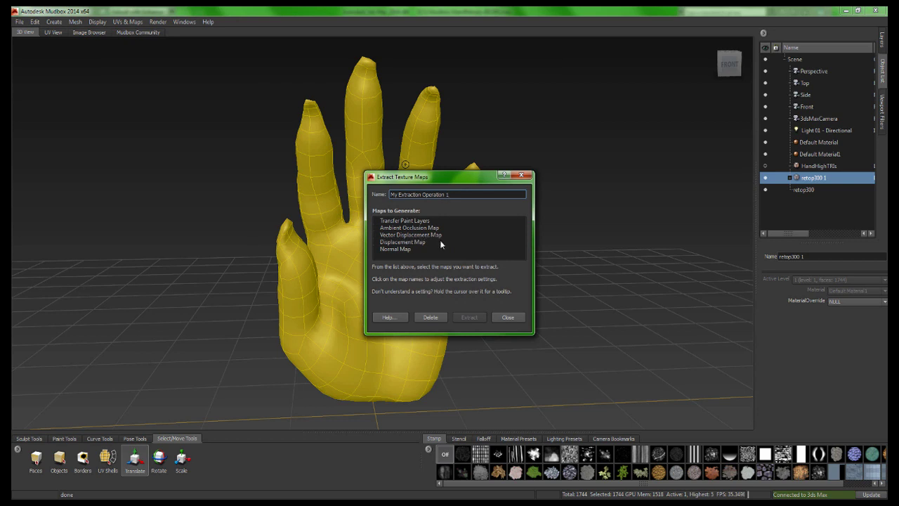
pyautogui.click(400, 249)
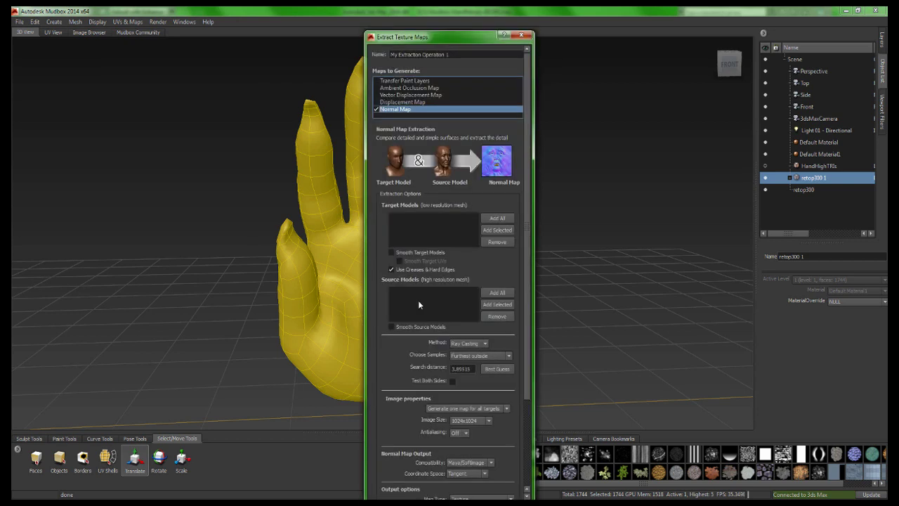
pyautogui.moveTo(475, 38); pyautogui.dragTo(525, 18)
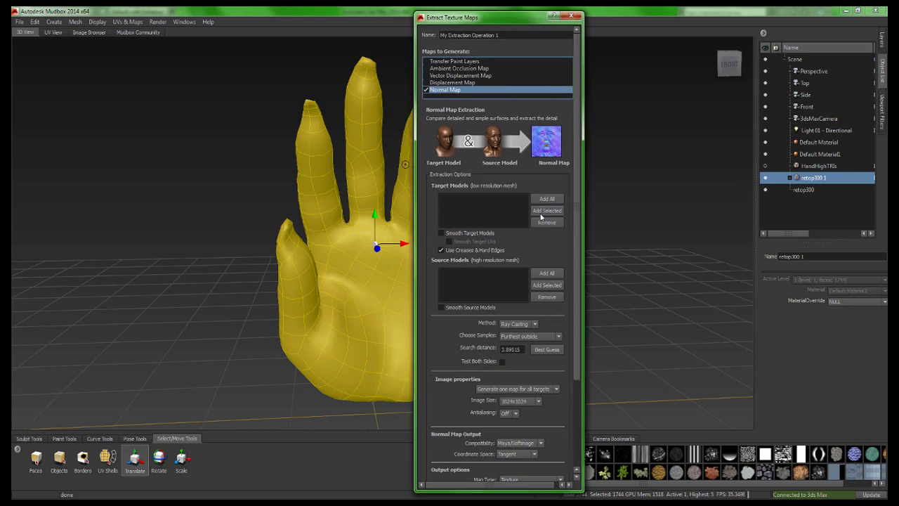
# Add retop300 1 as the extraction's low-resolution target model and set it to level 1.
pyautogui.click(805, 189)
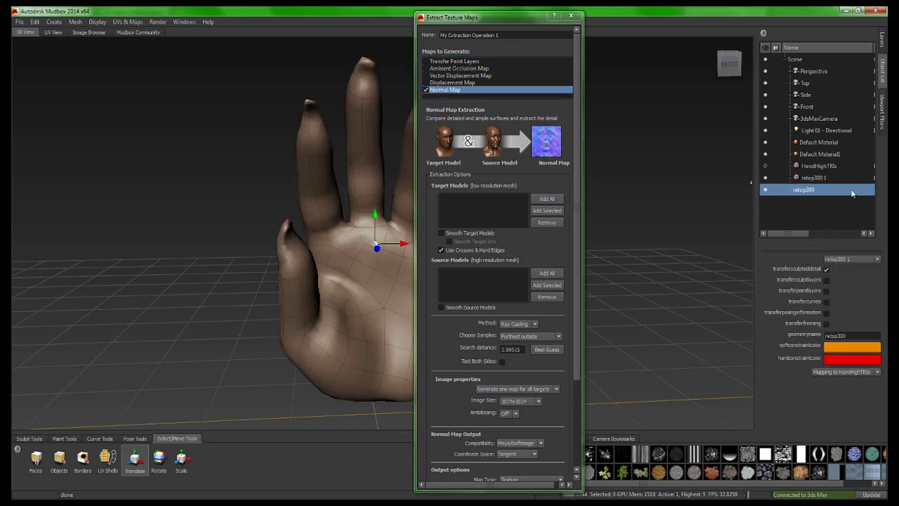
pyautogui.click(539, 214)
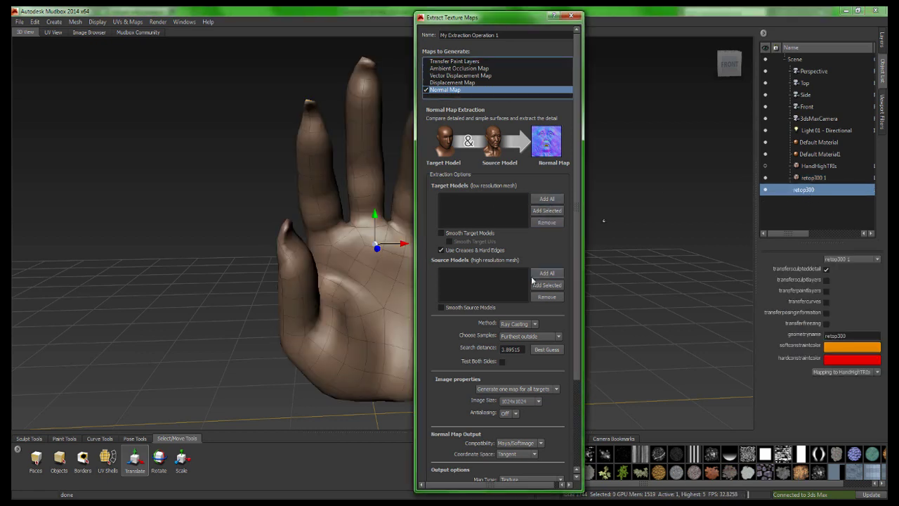
pyautogui.click(823, 191)
pyautogui.click(814, 179)
pyautogui.click(546, 211)
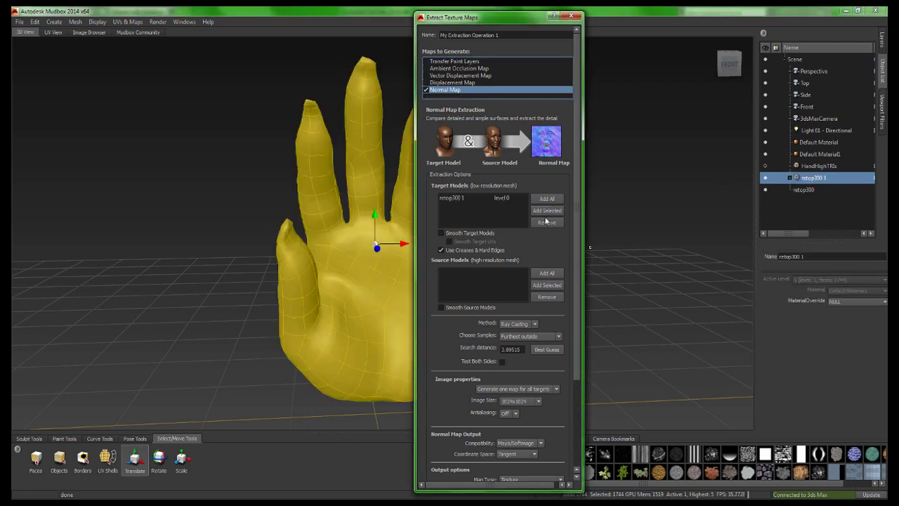
pyautogui.click(507, 198)
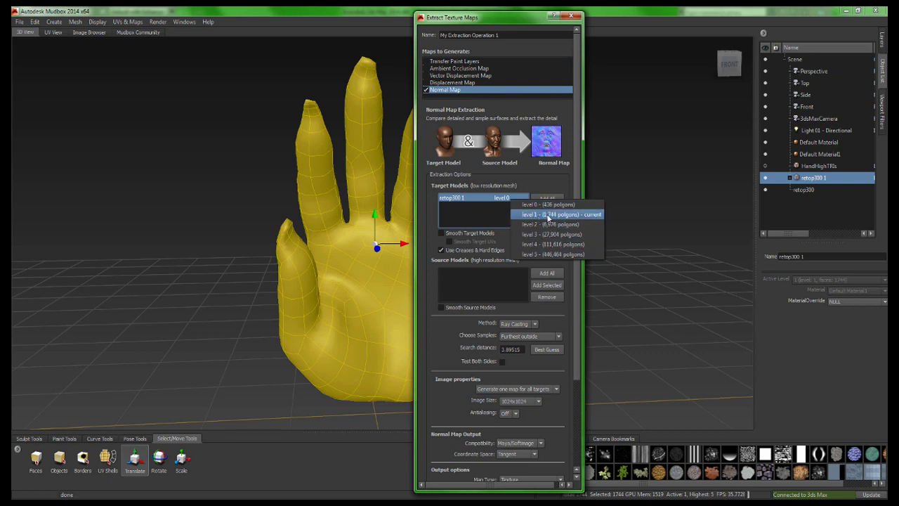
pyautogui.click(594, 215)
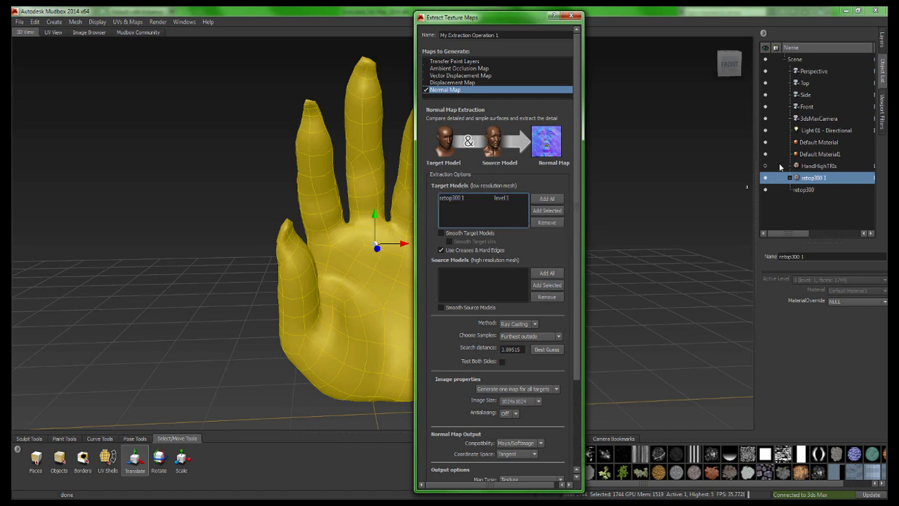
# Add HandHighTRIs as the high-resolution source model and set the normal map compatibility to 3ds Max.
pyautogui.click(820, 167)
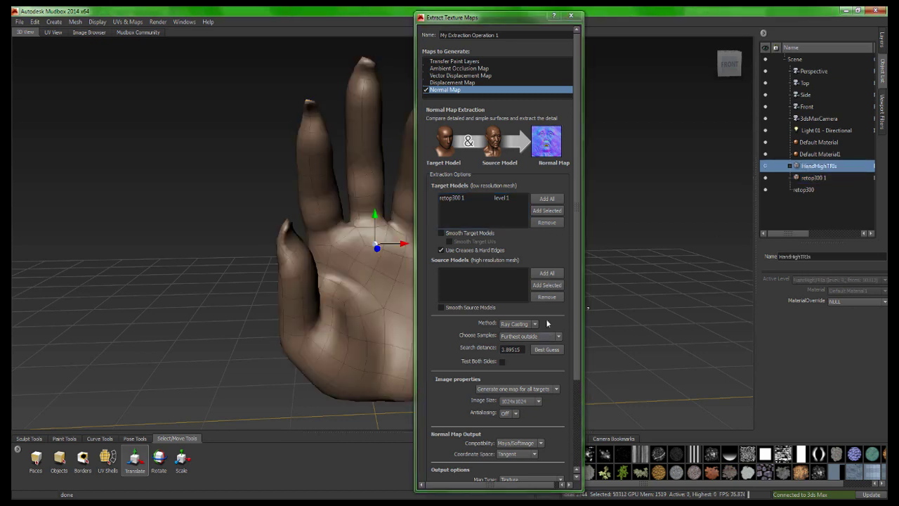
pyautogui.click(546, 286)
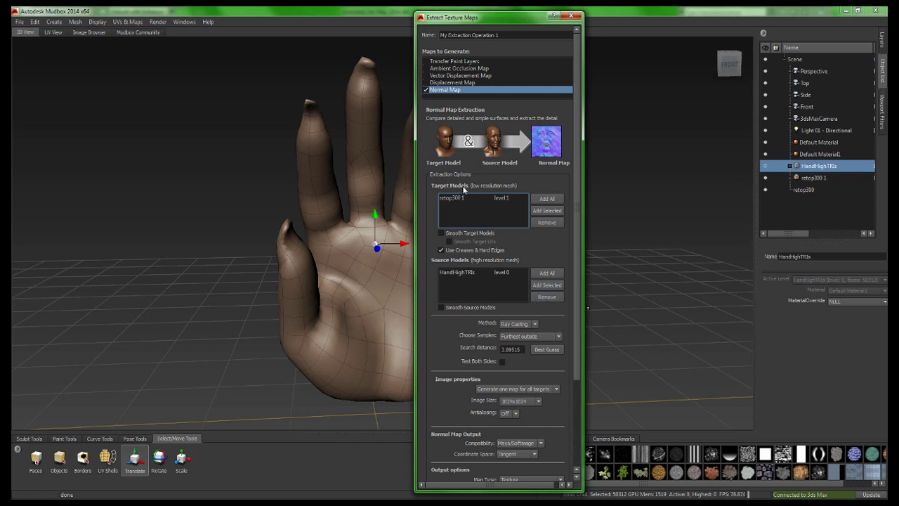
pyautogui.moveTo(580, 316); pyautogui.dragTo(583, 394)
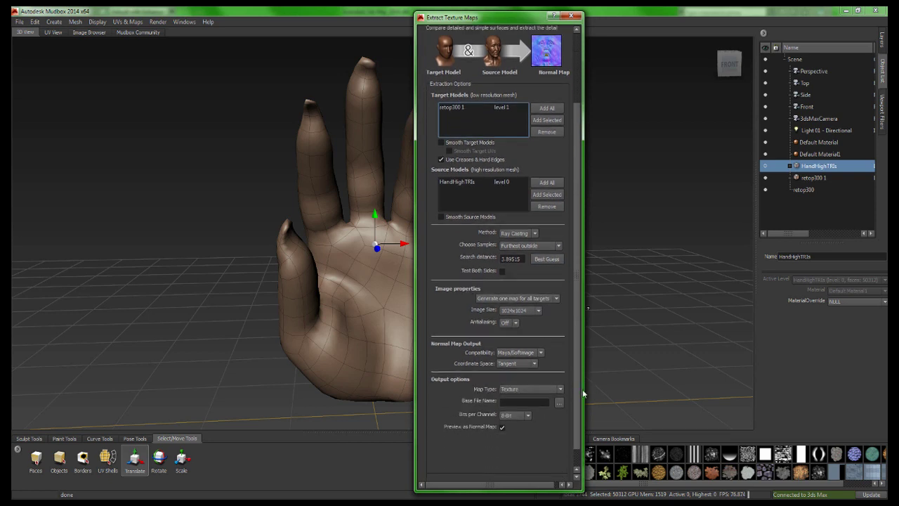
pyautogui.click(522, 354)
pyautogui.click(521, 368)
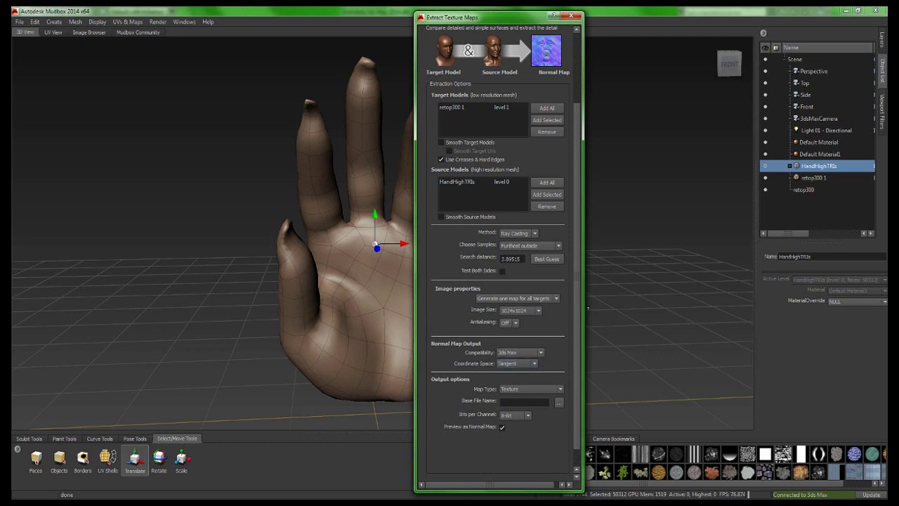
# Switch to 3ds Max and check the Normal Bump Mode in the general preferences without changing it.
pyautogui.hotkey('alt', 'Tab')
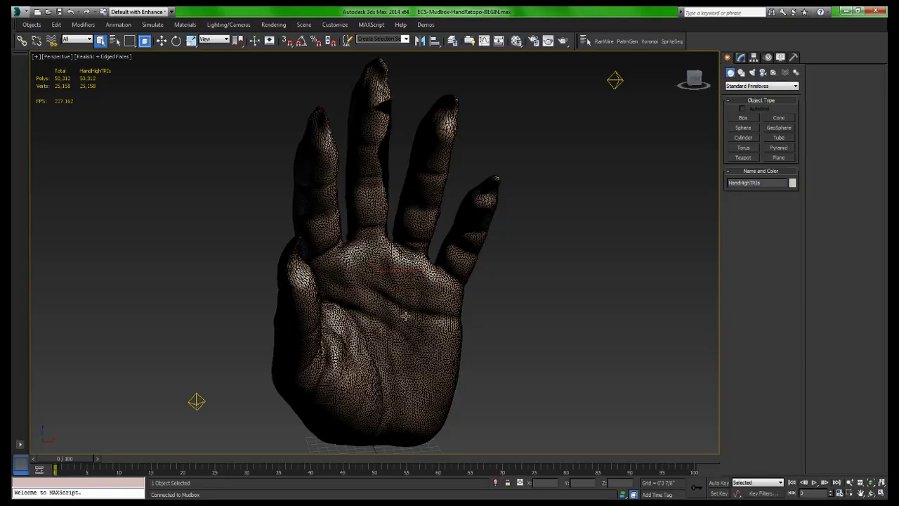
pyautogui.click(337, 24)
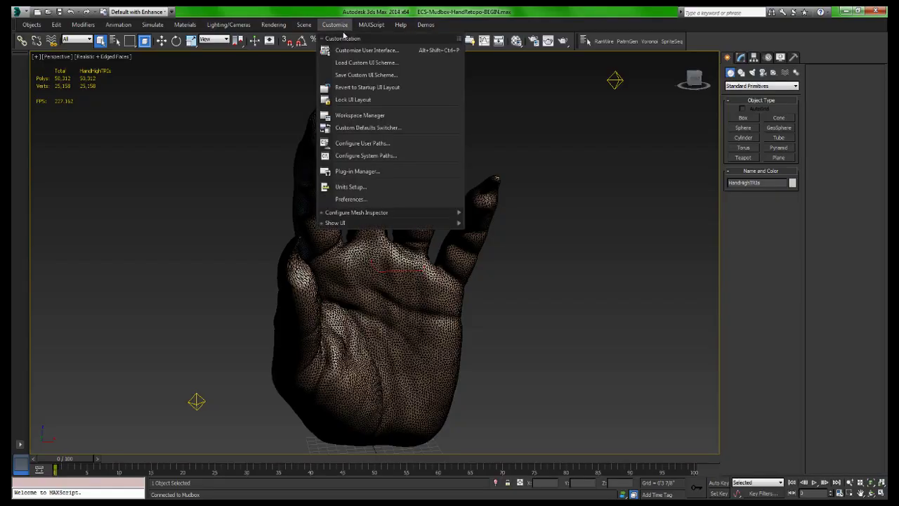
pyautogui.click(349, 200)
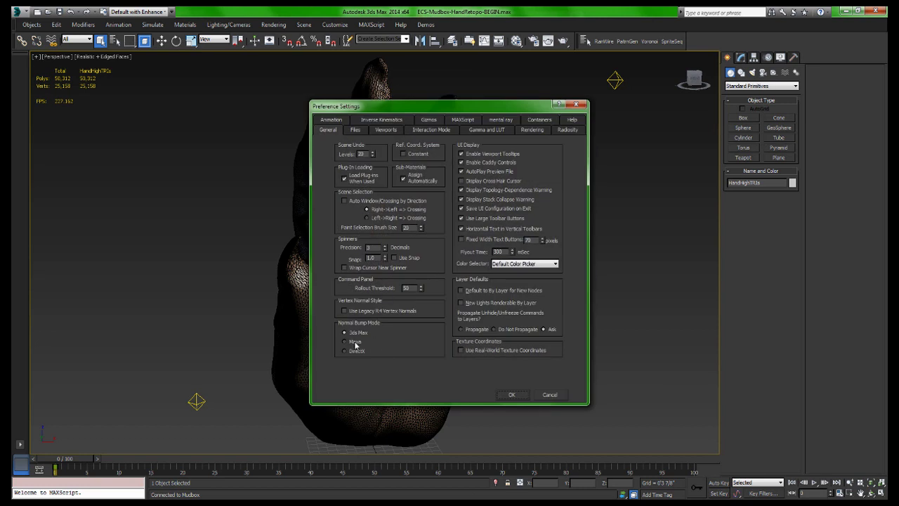
pyautogui.click(559, 394)
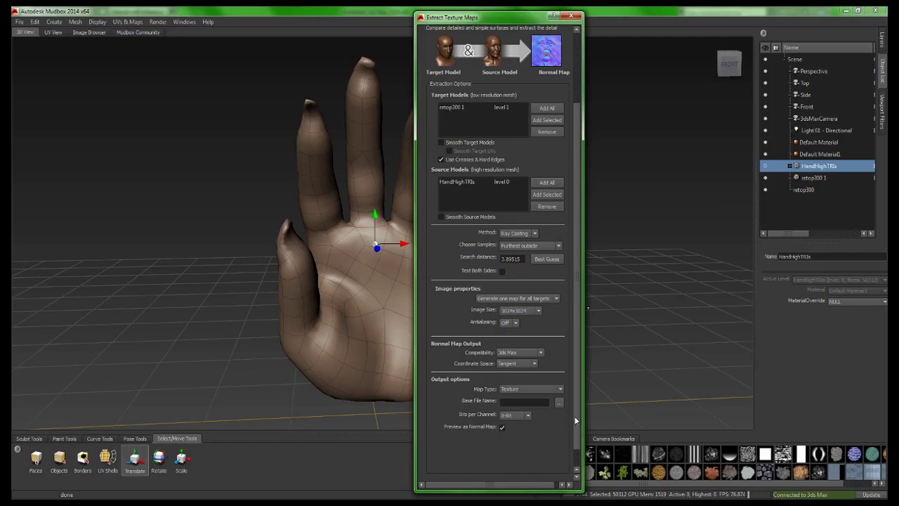
# Set the normal map's output file to hand.png in the Mudbox data folder, in 8-bit RGBA PNG format.
pyautogui.moveTo(579, 423); pyautogui.dragTo(573, 440)
pyautogui.click(559, 382)
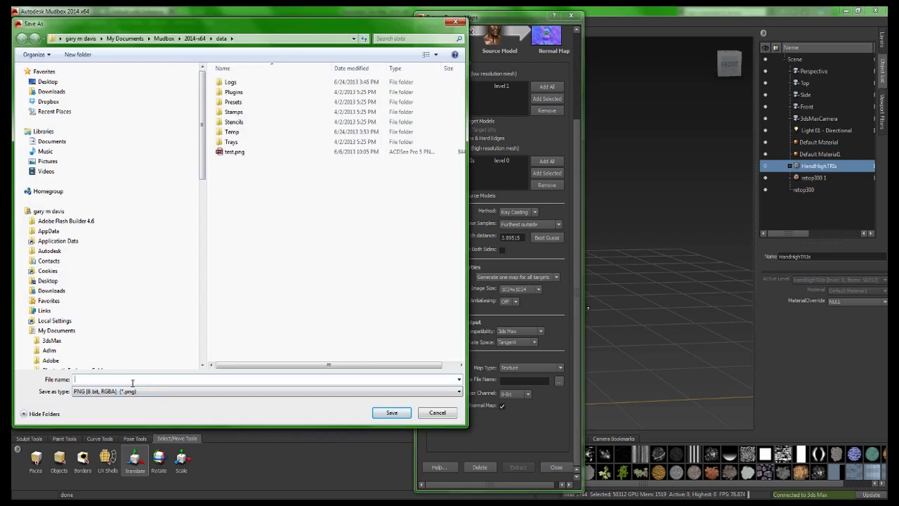
pyautogui.write('hand')
pyautogui.click(99, 394)
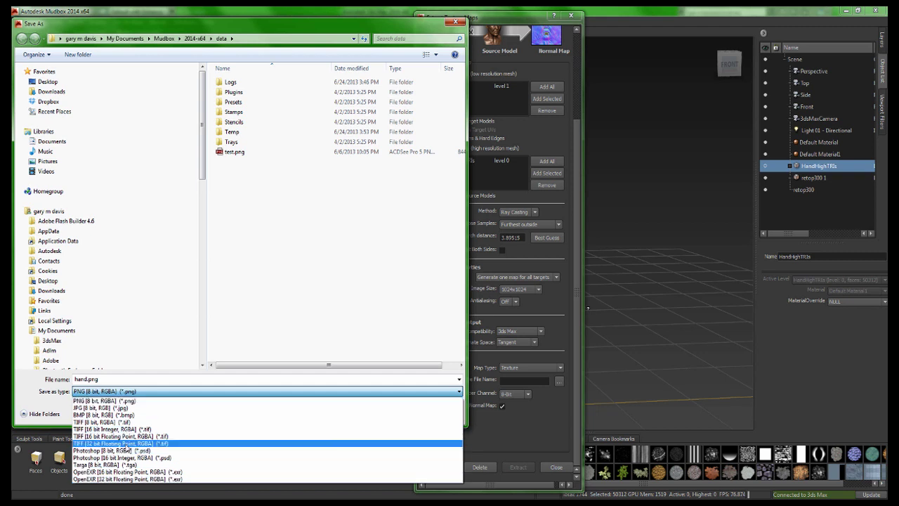
pyautogui.click(171, 378)
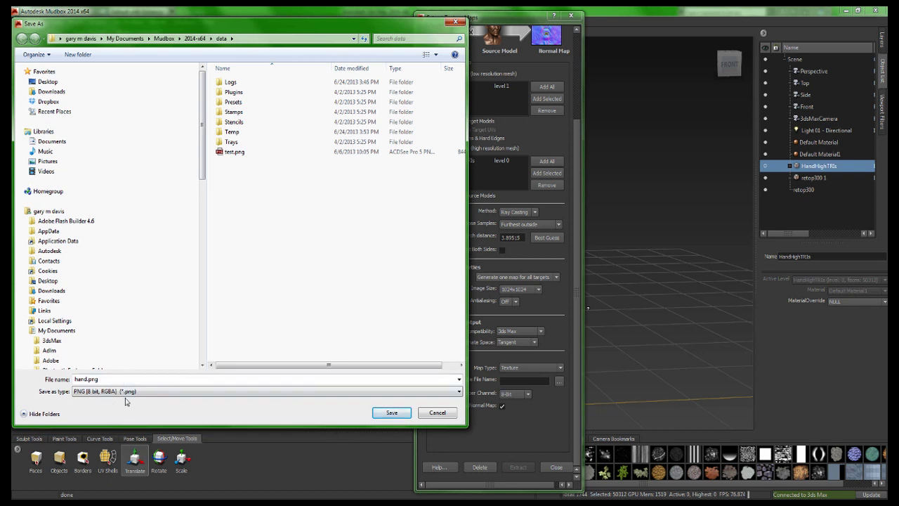
pyautogui.press('Tab')
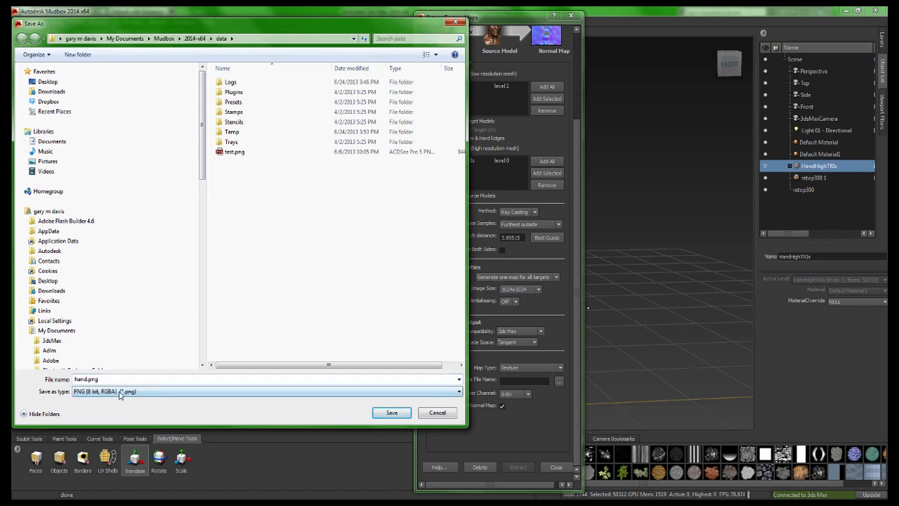
pyautogui.click(398, 412)
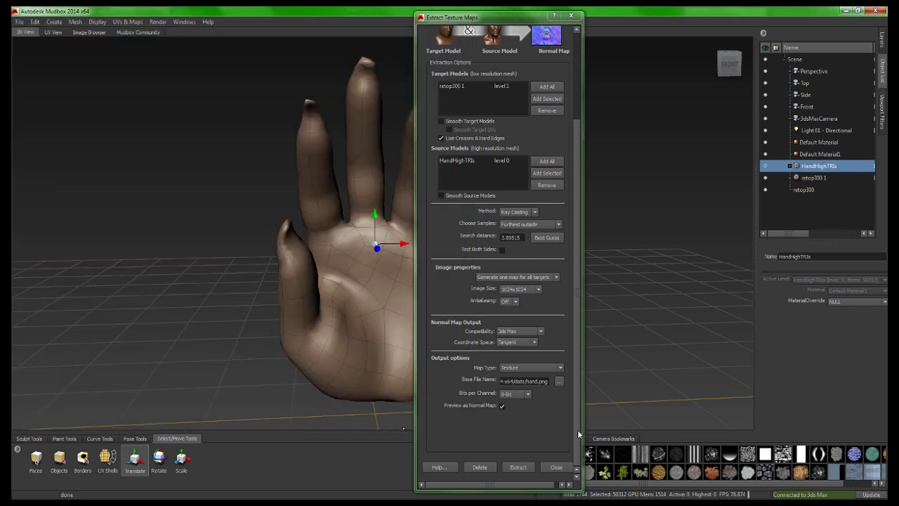
# Extract the normal map and close the extraction results.
pyautogui.click(519, 468)
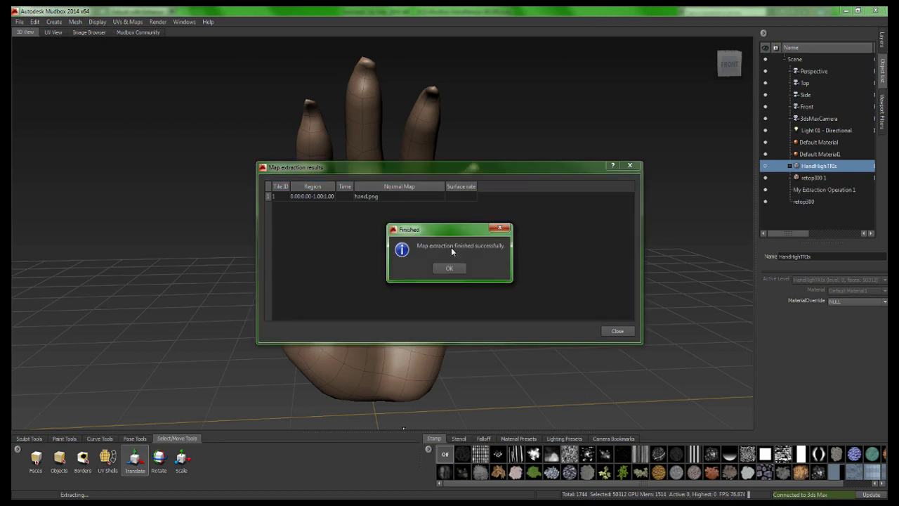
pyautogui.click(450, 267)
pyautogui.click(618, 332)
# Select both HandHighTRIs and retop300 1, send the update to 3ds Max, and dismiss the unmatched objects warning there.
pyautogui.moveTo(423, 278); pyautogui.dragTo(425, 303, button='right')
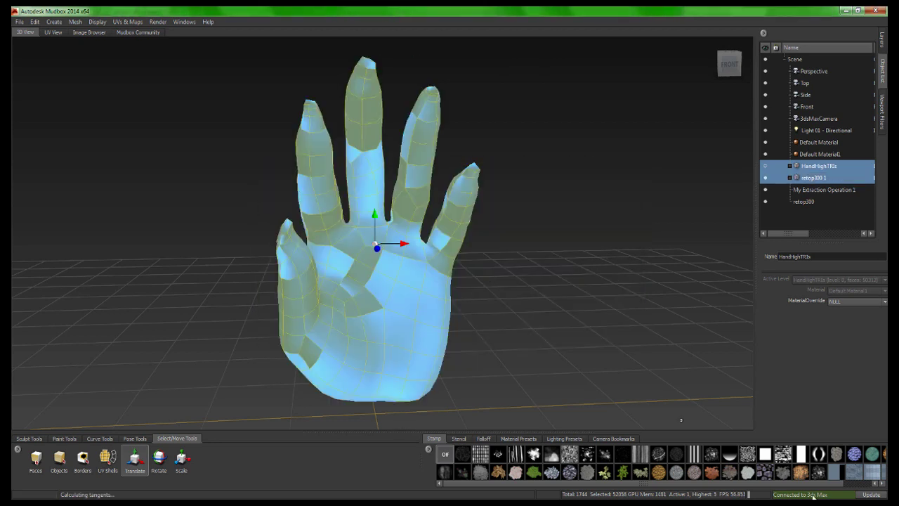
pyautogui.click(870, 495)
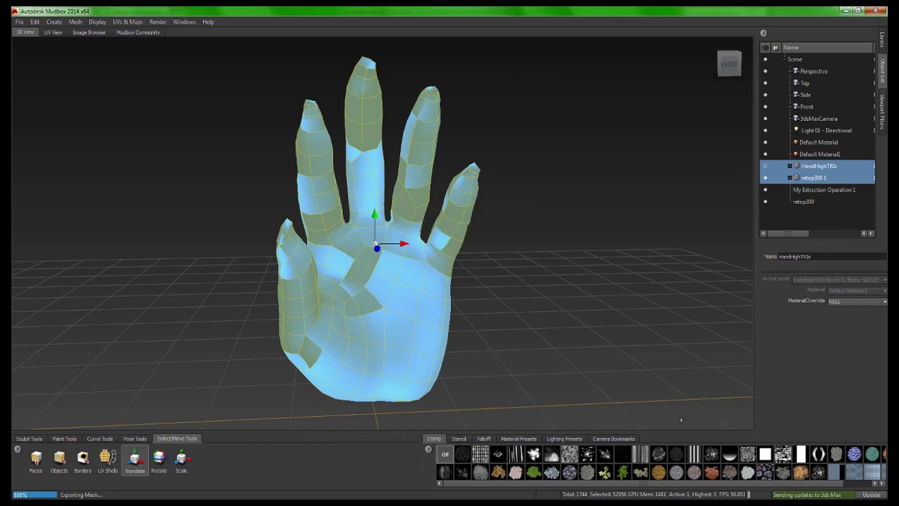
pyautogui.click(469, 264)
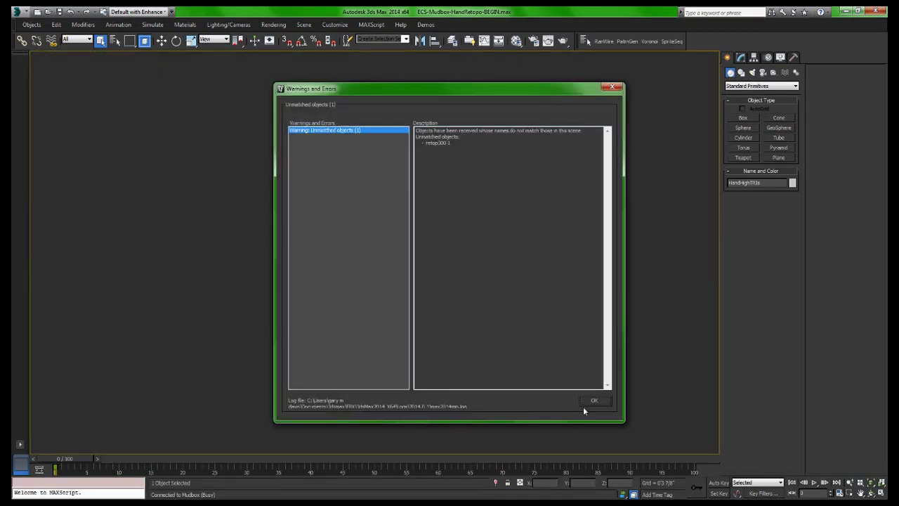
pyautogui.click(592, 400)
# Move the retop300 1 hand along X to about 7'7 6/8", beside the original hand.
pyautogui.press('w')
pyautogui.moveTo(404, 258); pyautogui.dragTo(591, 265)
pyautogui.moveTo(452, 371); pyautogui.dragTo(365, 378, button='middle')
# Sample the retop300 1 material into an unused Material Editor slot, show its maps in the viewport, and deselect the hand.
pyautogui.click(516, 41)
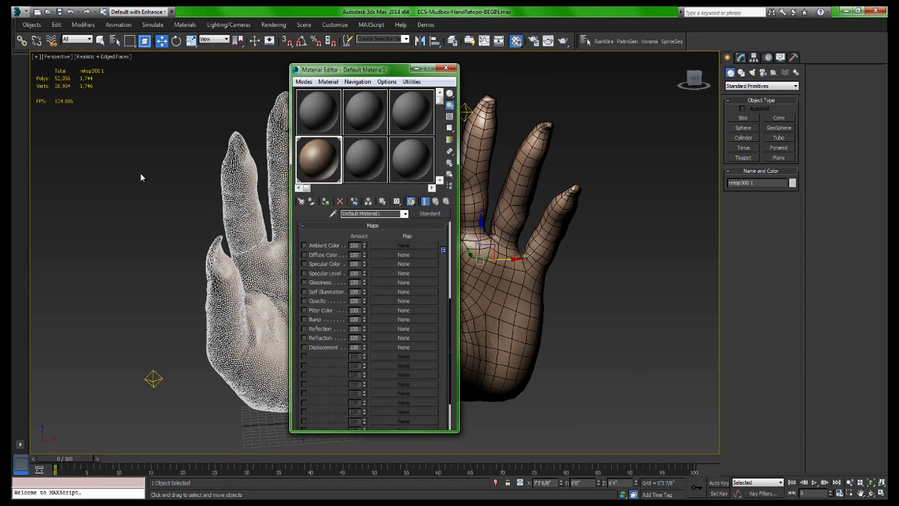
pyautogui.click(333, 213)
pyautogui.click(476, 268)
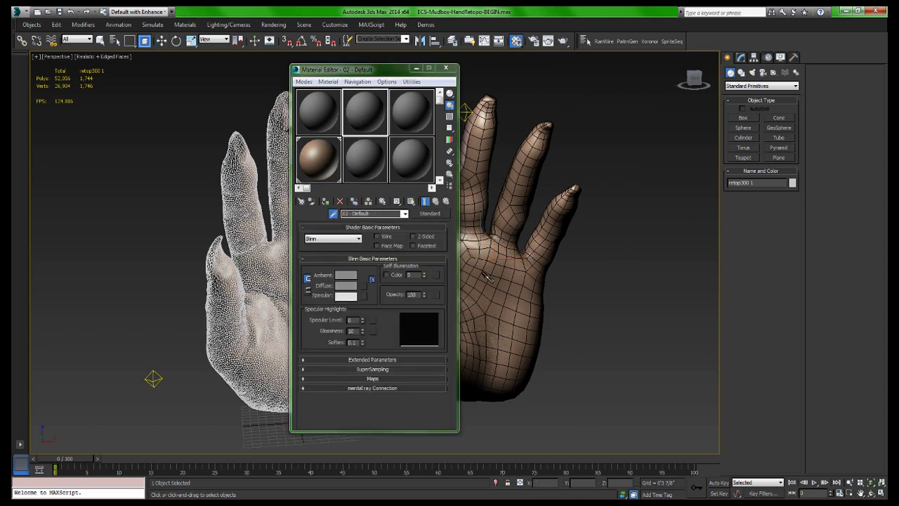
pyautogui.click(411, 202)
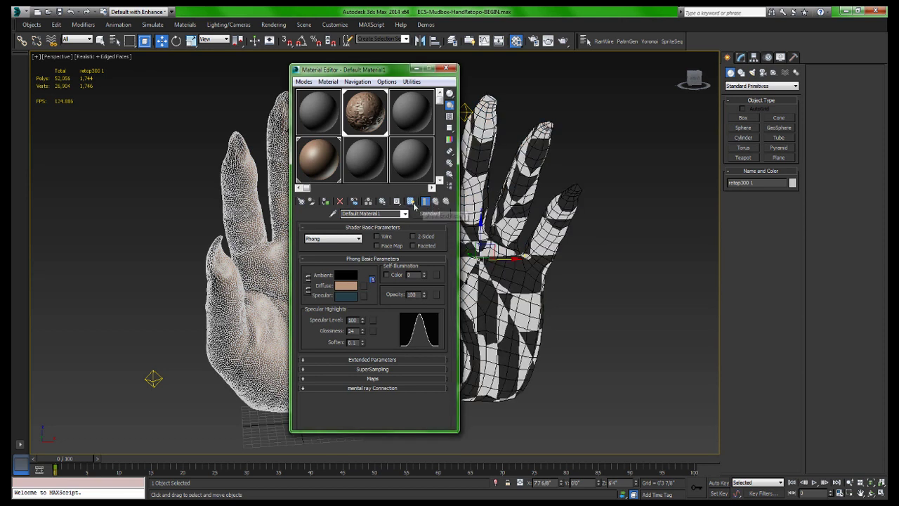
pyautogui.click(447, 69)
pyautogui.click(602, 257)
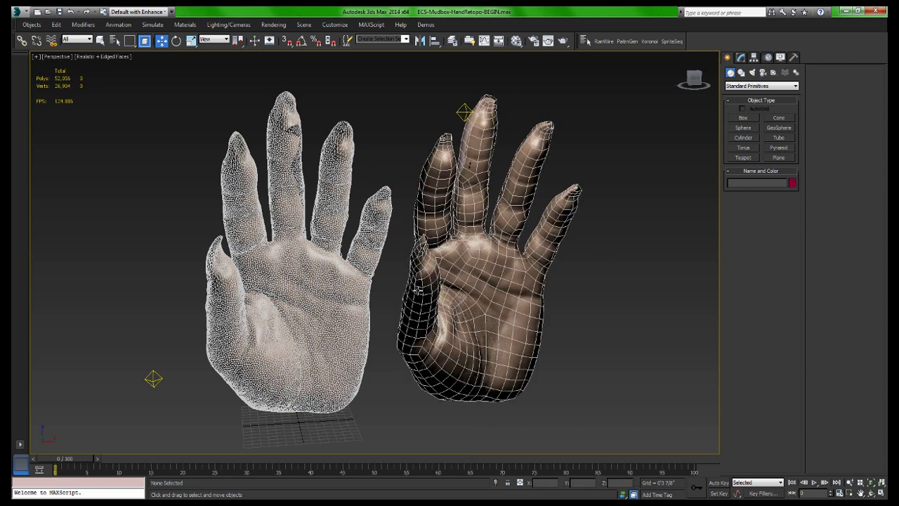
# Turn off edged faces in the viewport and move the Omni001 light between the two hands.
pyautogui.press('F4')
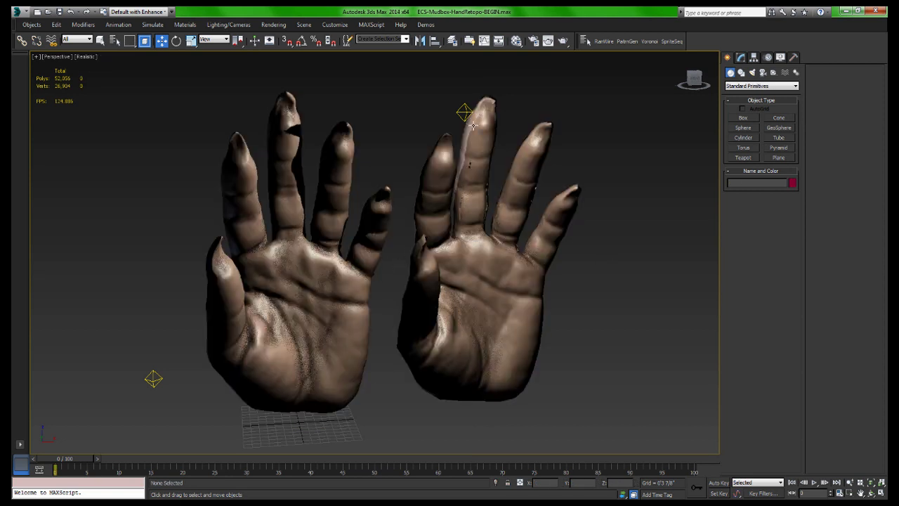
pyautogui.moveTo(463, 112); pyautogui.dragTo(442, 79)
# Shift the retop300 1 hand slightly to about X 7'5 5/8" and move the Omni001 light above its fingertips.
pyautogui.click(309, 266)
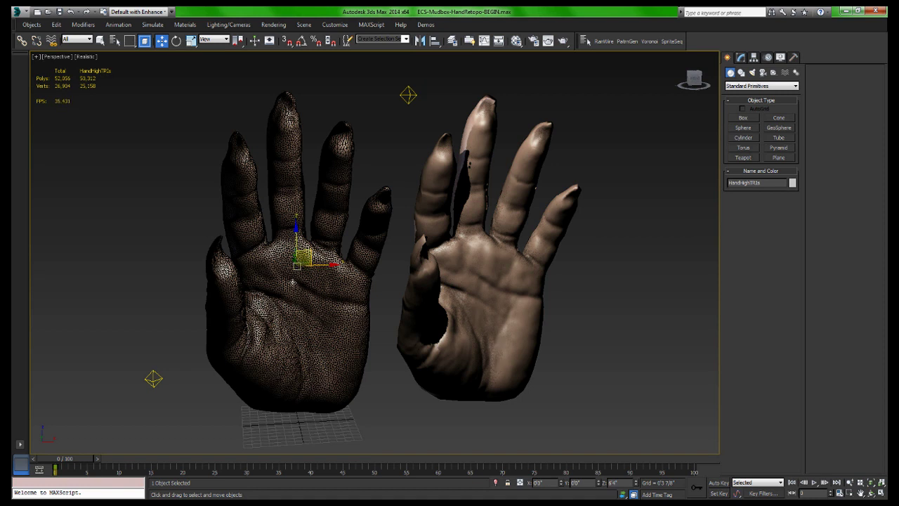
pyautogui.click(495, 283)
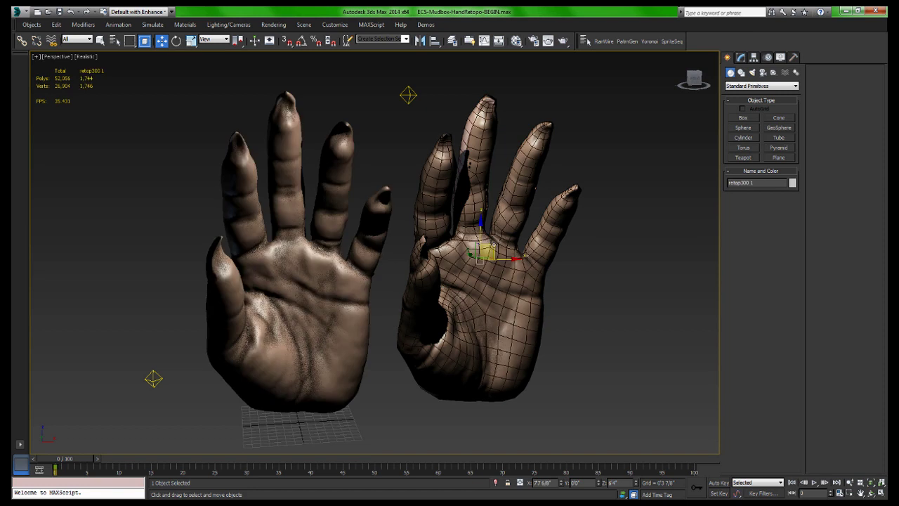
pyautogui.moveTo(494, 245)
pyautogui.mouseDown()
pyautogui.moveTo(499, 251)
pyautogui.moveTo(491, 244)
pyautogui.mouseUp()
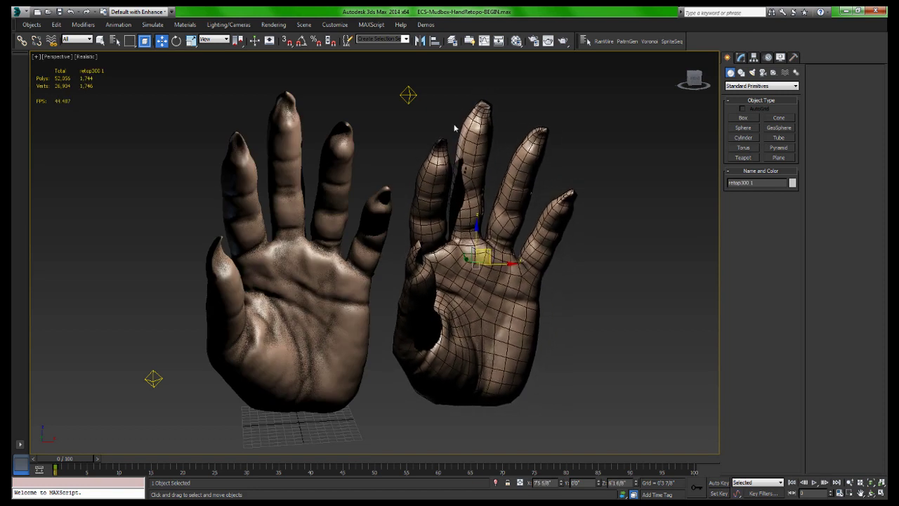
pyautogui.moveTo(408, 94); pyautogui.dragTo(516, 67)
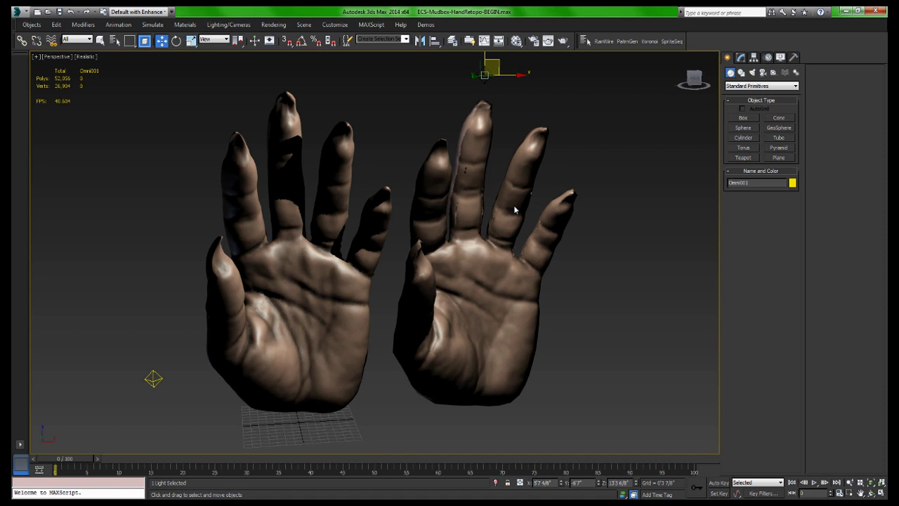
pyautogui.moveTo(639, 357); pyautogui.dragTo(636, 369, button='middle')
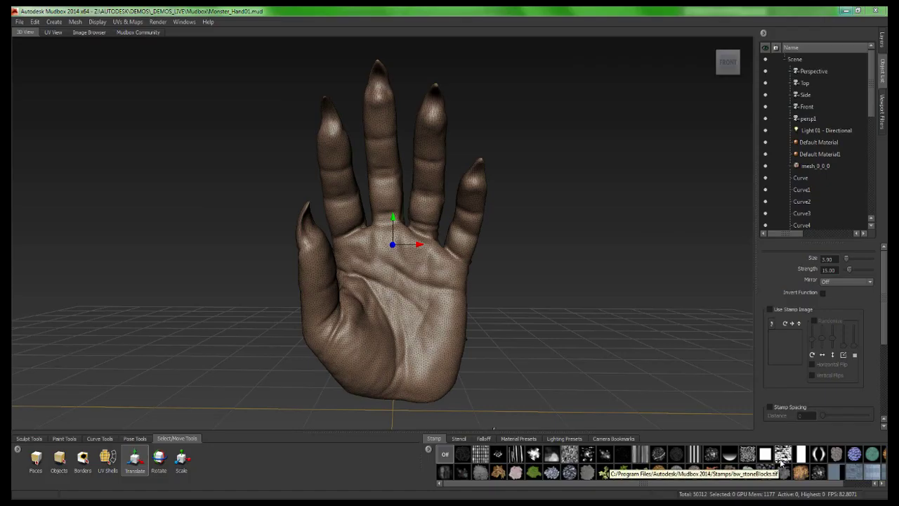
# Switch to Mudbox, display the curves on the monster hand, and turn off the wireframe.
pyautogui.keyDown('alt'); pyautogui.moveTo(454, 304); pyautogui.dragTo(431, 304); pyautogui.keyUp('alt')
pyautogui.moveTo(431, 304)
pyautogui.keyDown('alt'); pyautogui.mouseDown(button='right')
pyautogui.moveTo(491, 320)
pyautogui.moveTo(428, 312)
pyautogui.mouseUp(button='right'); pyautogui.keyUp('alt')
pyautogui.keyDown('alt'); pyautogui.moveTo(530, 309); pyautogui.dragTo(532, 285); pyautogui.keyUp('alt')
pyautogui.keyDown('alt'); pyautogui.moveTo(418, 291); pyautogui.dragTo(279, 196); pyautogui.keyUp('alt')
pyautogui.rightClick(269, 180)
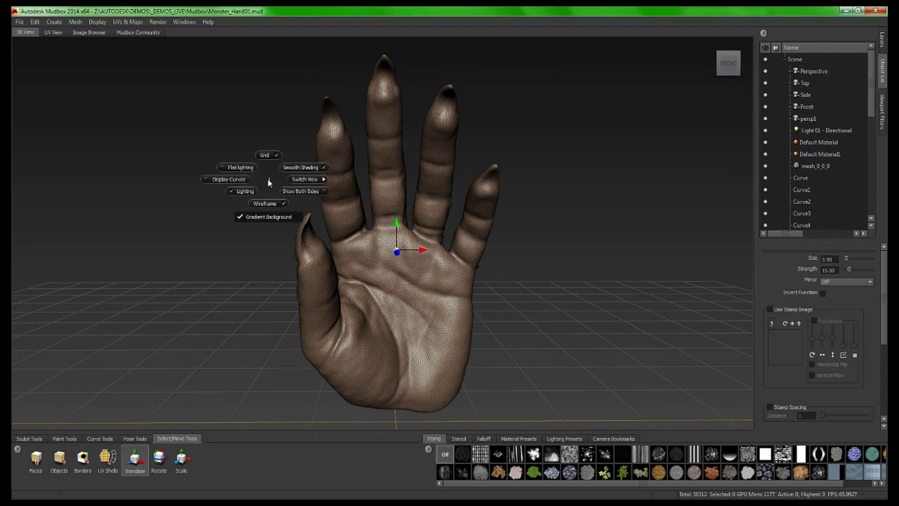
pyautogui.click(229, 179)
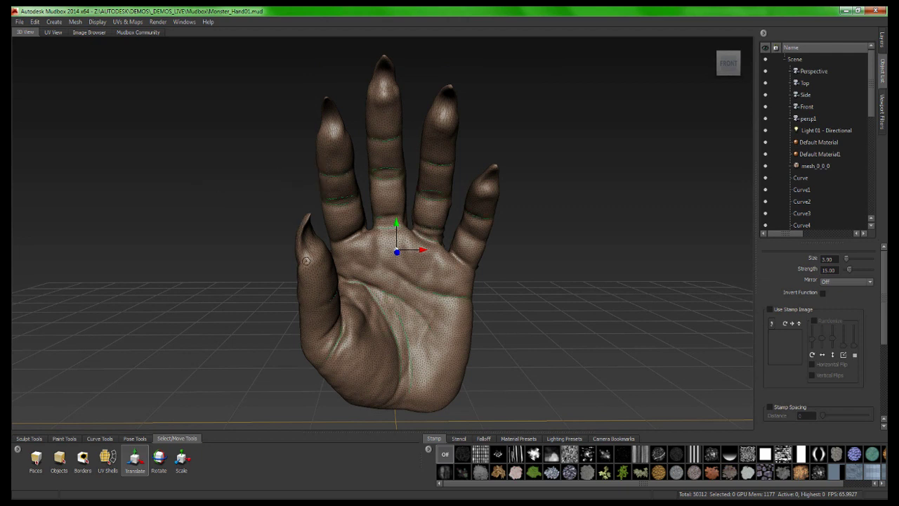
pyautogui.press('w')
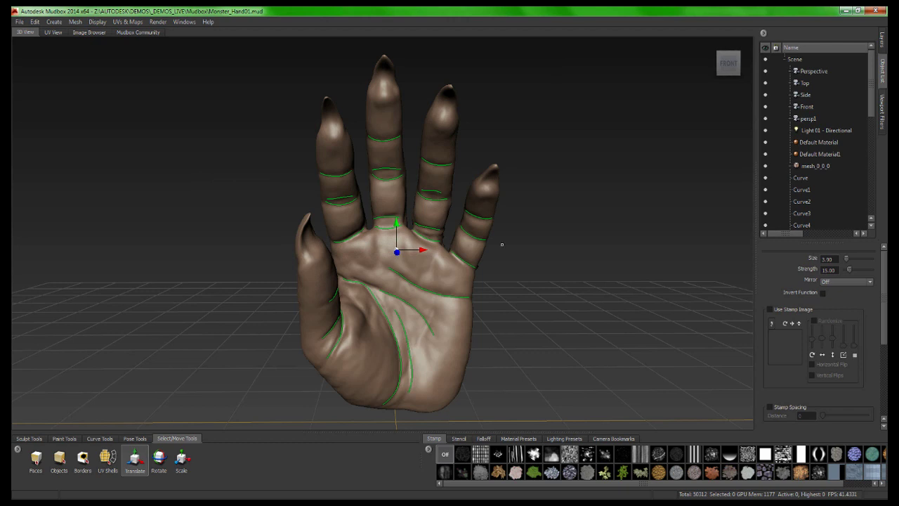
# Draw a freehand curve with Create Curve across the upper palm and down its little-finger side towards the wrist.
pyautogui.keyDown('alt'); pyautogui.moveTo(457, 219); pyautogui.dragTo(501, 269); pyautogui.keyUp('alt')
pyautogui.keyDown('alt'); pyautogui.moveTo(501, 269); pyautogui.dragTo(496, 287, button='right'); pyautogui.keyUp('alt')
pyautogui.click(100, 438)
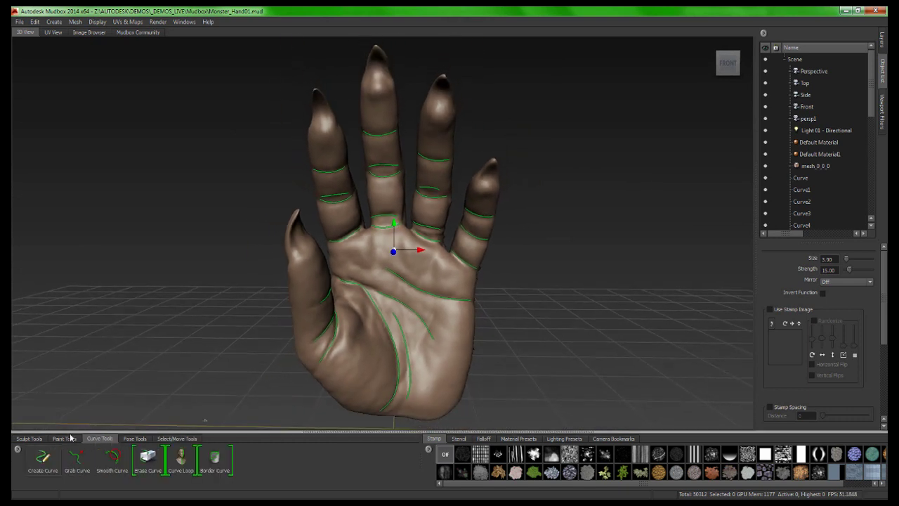
pyautogui.click(44, 460)
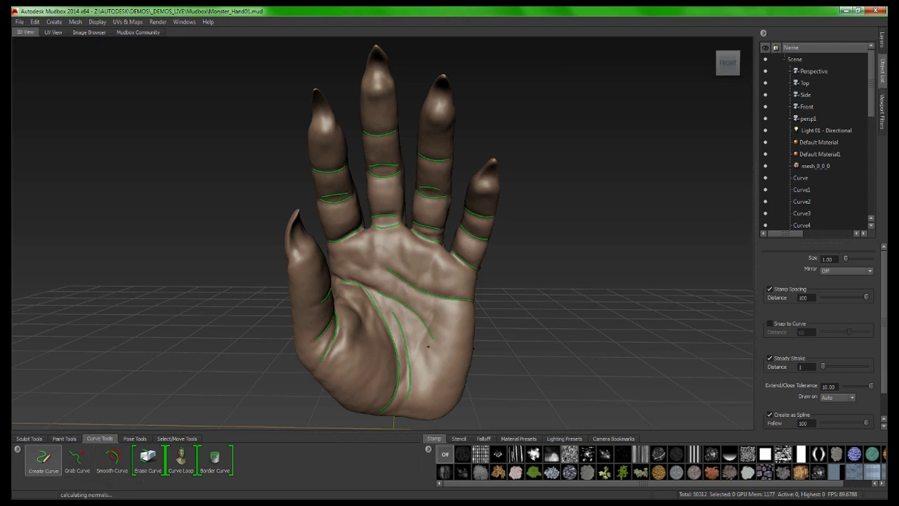
pyautogui.moveTo(348, 251)
pyautogui.mouseDown()
pyautogui.moveTo(424, 258)
pyautogui.moveTo(457, 285)
pyautogui.moveTo(454, 351)
pyautogui.moveTo(410, 386)
pyautogui.mouseUp()
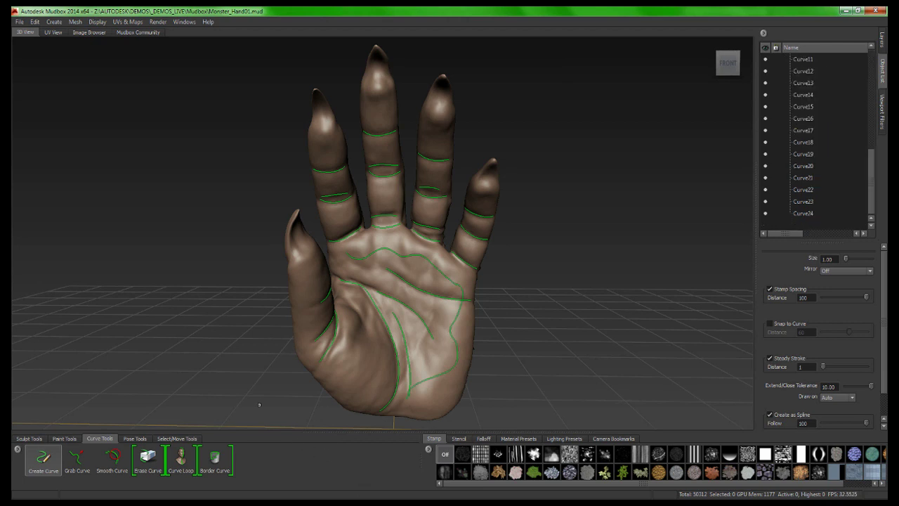
# Enlarge the Grab Curve brush to about 71.62 and pull the outer side of the new palm curve inward.
pyautogui.click(79, 462)
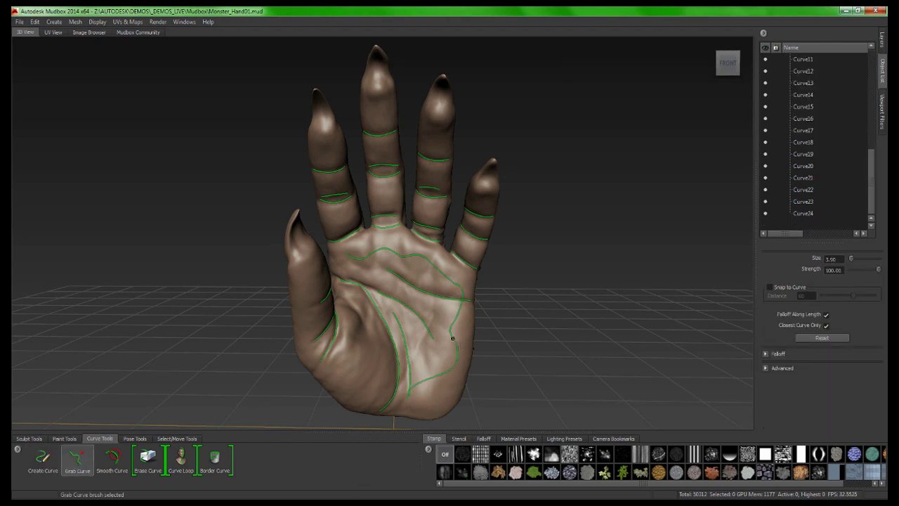
pyautogui.press('b')
pyautogui.moveTo(451, 344)
pyautogui.mouseDown()
pyautogui.moveTo(484, 344)
pyautogui.moveTo(459, 326)
pyautogui.mouseUp()
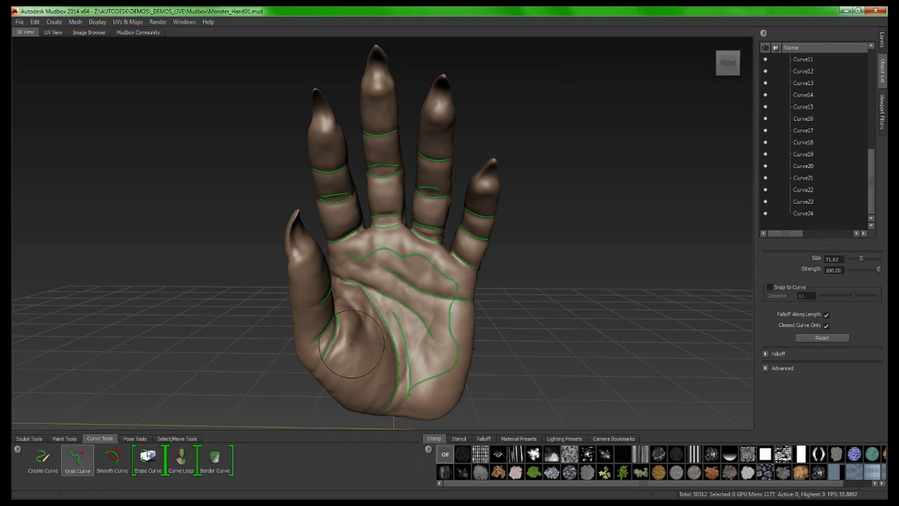
# Delete the freehand curve drawn across the palm.
pyautogui.click(117, 458)
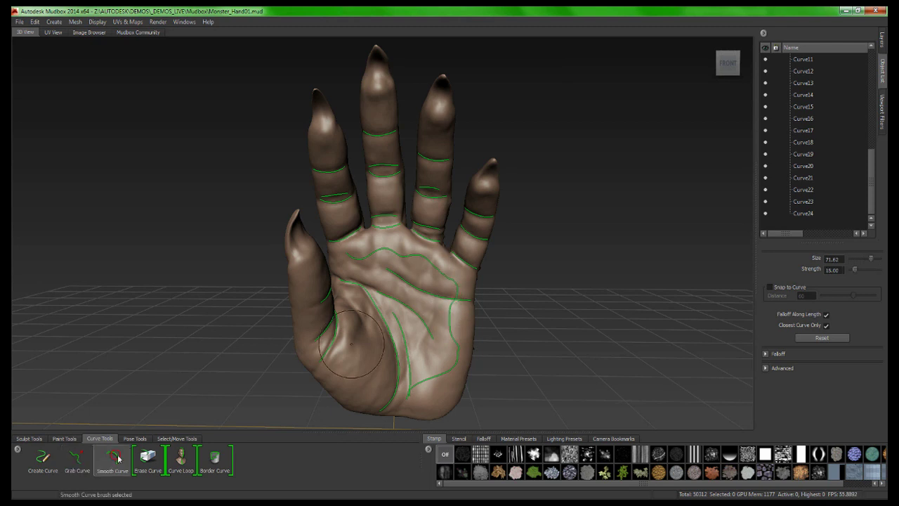
pyautogui.rightClick(446, 276)
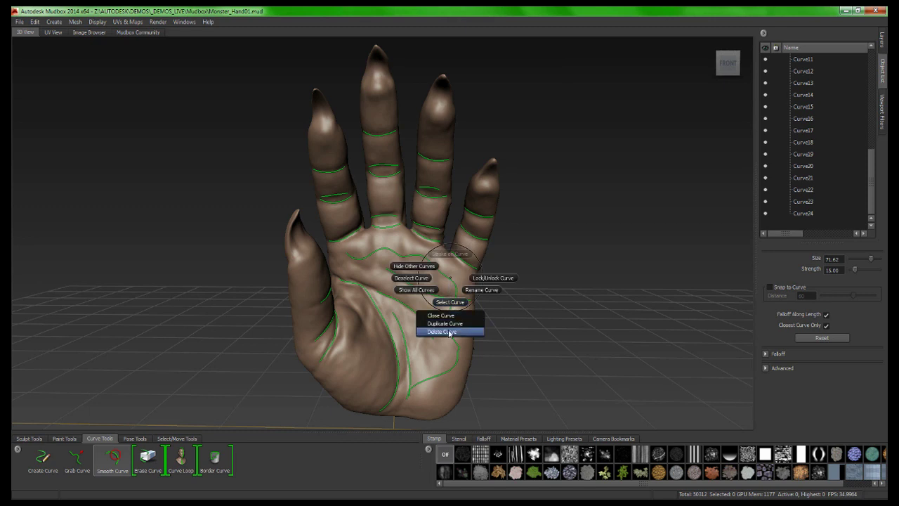
pyautogui.click(447, 335)
# Replace the curve at the little finger's base with a Curve Loop running all the way around the finger.
pyautogui.rightClick(460, 261)
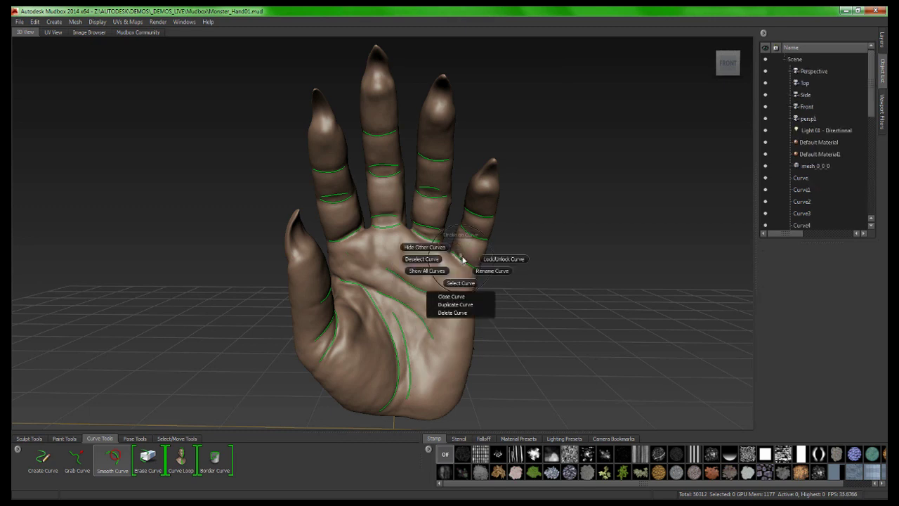
pyautogui.click(460, 312)
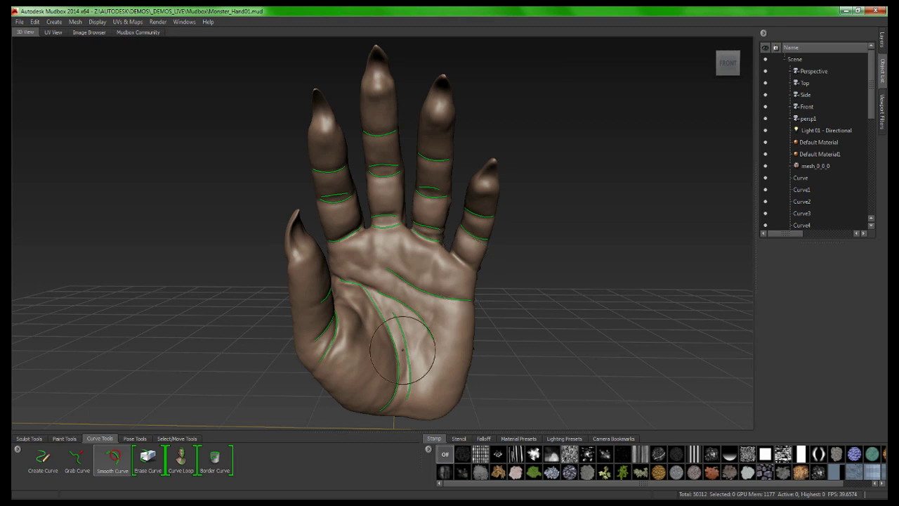
pyautogui.click(181, 461)
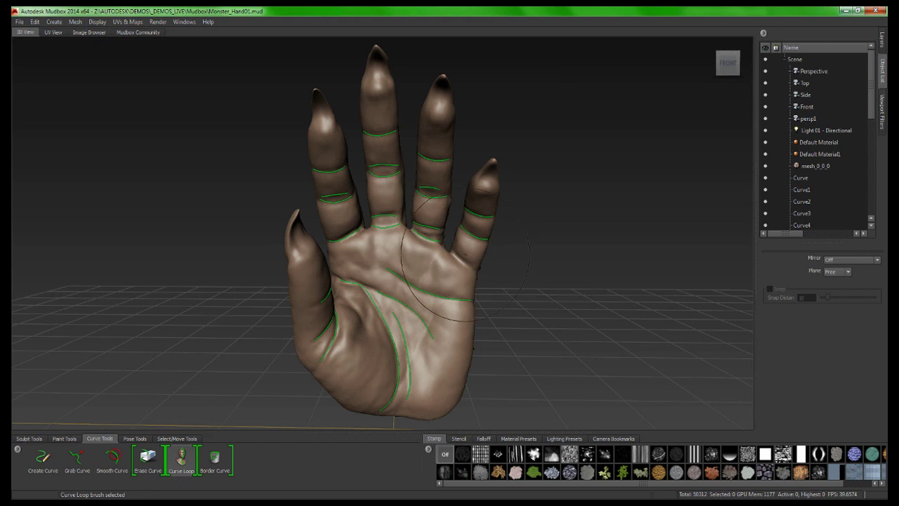
pyautogui.moveTo(463, 255)
pyautogui.keyDown('alt'); pyautogui.mouseDown()
pyautogui.moveTo(165, 269)
pyautogui.moveTo(472, 245)
pyautogui.mouseUp(); pyautogui.keyUp('alt')
pyautogui.click(186, 464)
pyautogui.moveTo(450, 237); pyautogui.dragTo(488, 267)
# Smooth the curve loop around the back of the little finger's base with the Smooth Curve brush.
pyautogui.keyDown('alt'); pyautogui.moveTo(459, 295); pyautogui.dragTo(266, 314); pyautogui.keyUp('alt')
pyautogui.keyDown('alt'); pyautogui.moveTo(176, 316); pyautogui.dragTo(235, 302); pyautogui.keyUp('alt')
pyautogui.keyDown('alt'); pyautogui.moveTo(235, 302); pyautogui.dragTo(295, 303, button='right'); pyautogui.keyUp('alt')
pyautogui.keyDown('alt'); pyautogui.moveTo(295, 302); pyautogui.dragTo(351, 288, button='middle'); pyautogui.keyUp('alt')
pyautogui.keyDown('alt'); pyautogui.moveTo(225, 313); pyautogui.dragTo(267, 314); pyautogui.keyUp('alt')
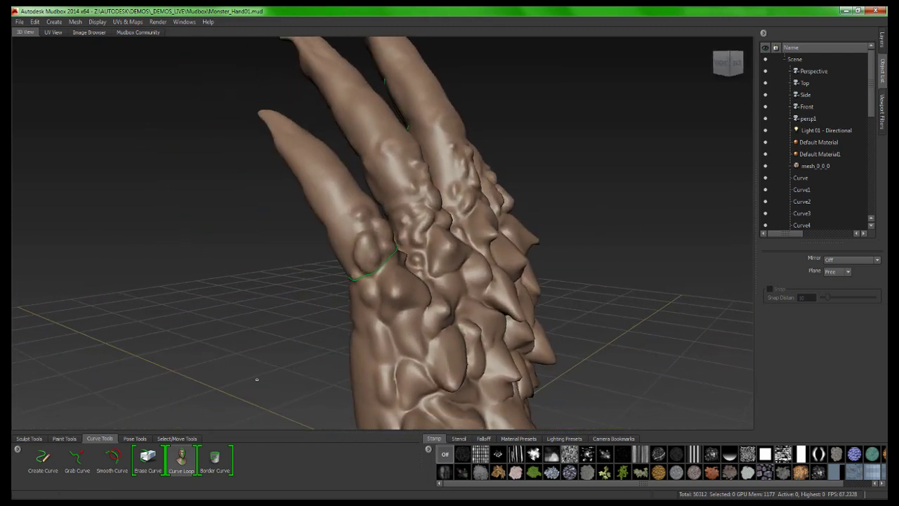
pyautogui.click(112, 460)
pyautogui.moveTo(380, 262)
pyautogui.mouseDown()
pyautogui.moveTo(363, 277)
pyautogui.moveTo(467, 256)
pyautogui.mouseUp()
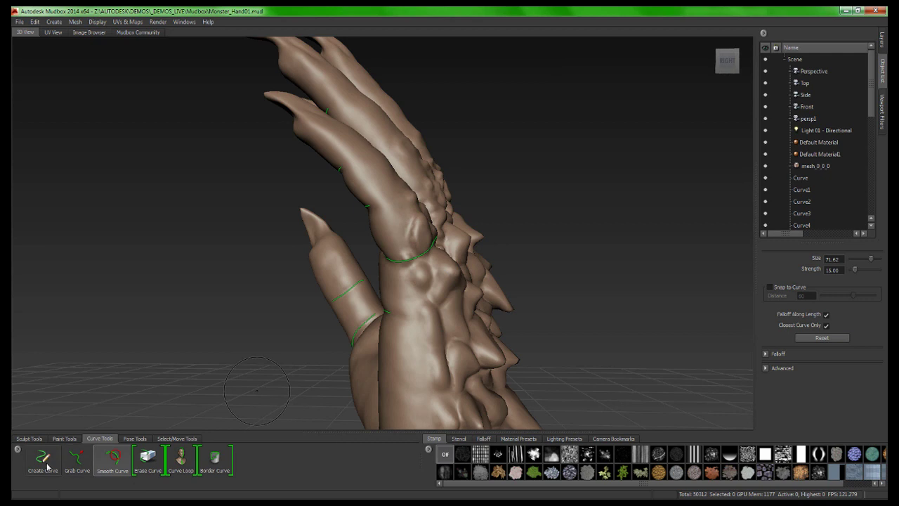
# Try to pull the little finger's curve loop upward with Grab Curve, and undo the change.
pyautogui.click(77, 460)
pyautogui.moveTo(404, 268)
pyautogui.mouseDown()
pyautogui.moveTo(422, 247)
pyautogui.moveTo(402, 258)
pyautogui.mouseUp()
pyautogui.hotkey('ctrl', 'z')
# Open a new Retopologize operation for mesh_0_0_0 and place its dialog clear of the hand.
pyautogui.keyDown('alt'); pyautogui.moveTo(418, 386); pyautogui.dragTo(485, 342); pyautogui.keyUp('alt')
pyautogui.moveTo(485, 343)
pyautogui.keyDown('alt'); pyautogui.mouseDown(button='right')
pyautogui.moveTo(432, 370)
pyautogui.moveTo(376, 225)
pyautogui.mouseUp(button='right'); pyautogui.keyUp('alt')
pyautogui.click(75, 22)
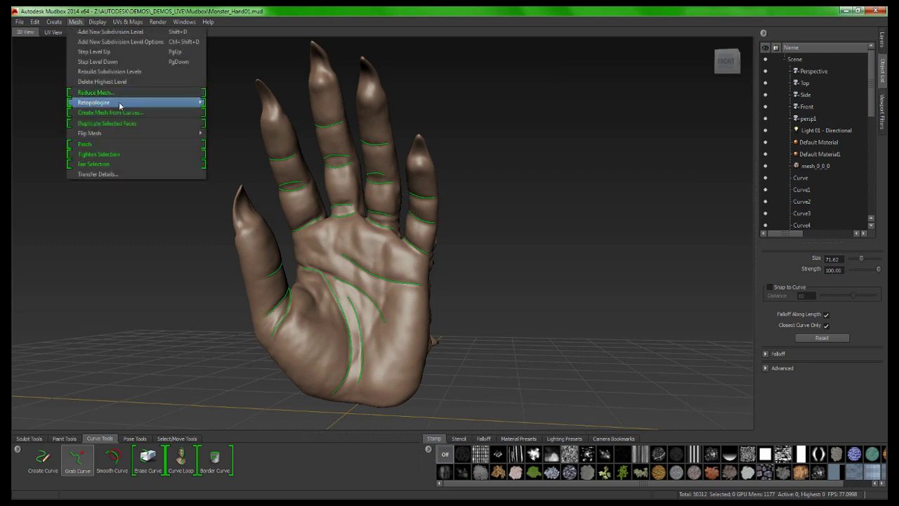
pyautogui.moveTo(121, 106)
pyautogui.click(230, 103)
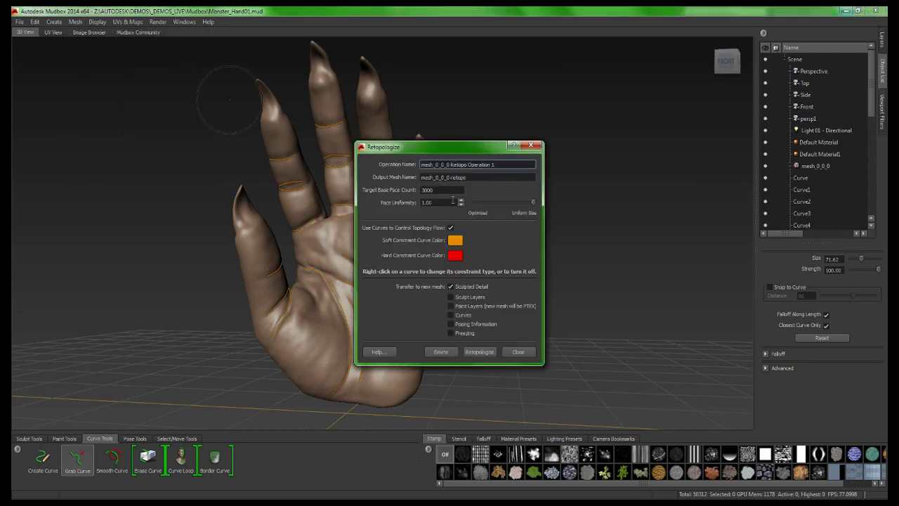
pyautogui.moveTo(478, 147); pyautogui.dragTo(580, 126)
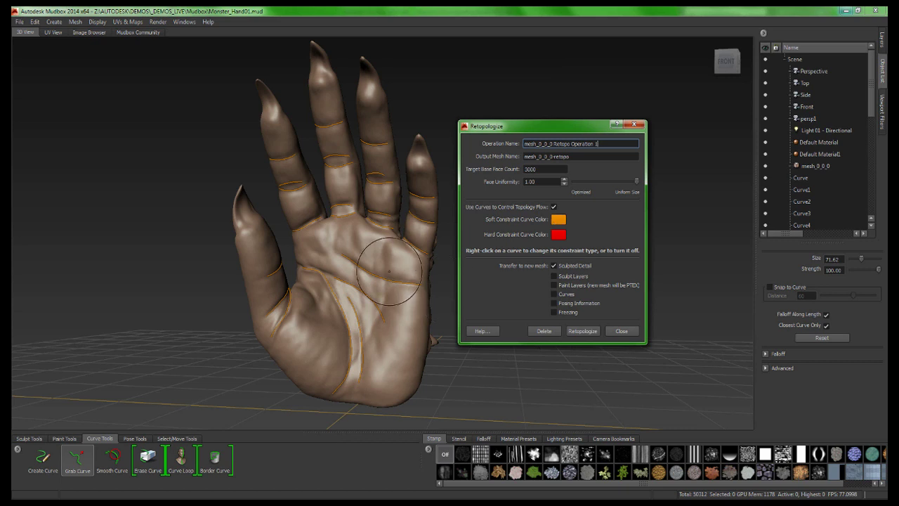
# Make the curve around the thumb pad and the upper palm crease curve hard constraints.
pyautogui.rightClick(331, 289)
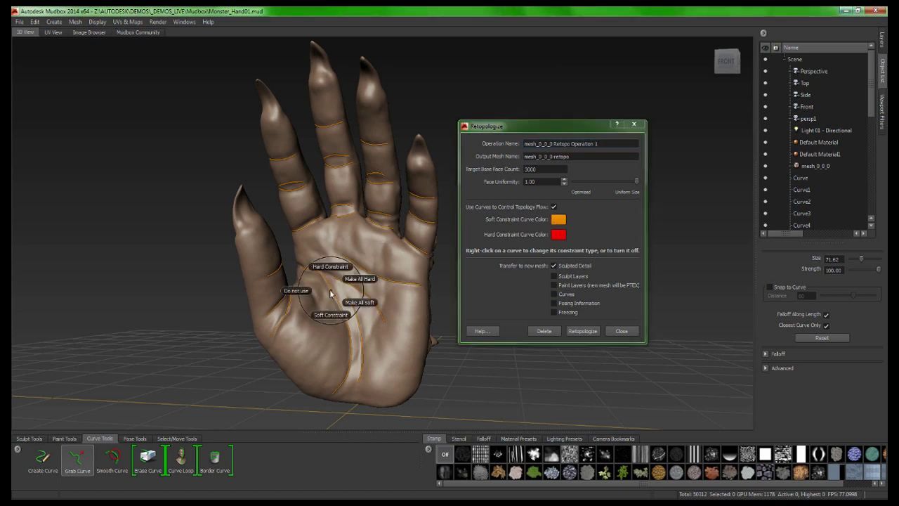
pyautogui.click(330, 267)
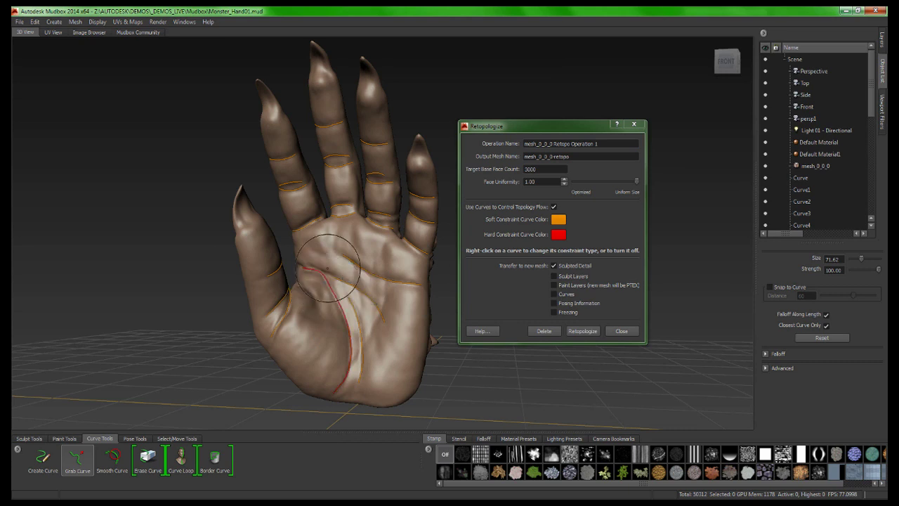
pyautogui.rightClick(390, 283)
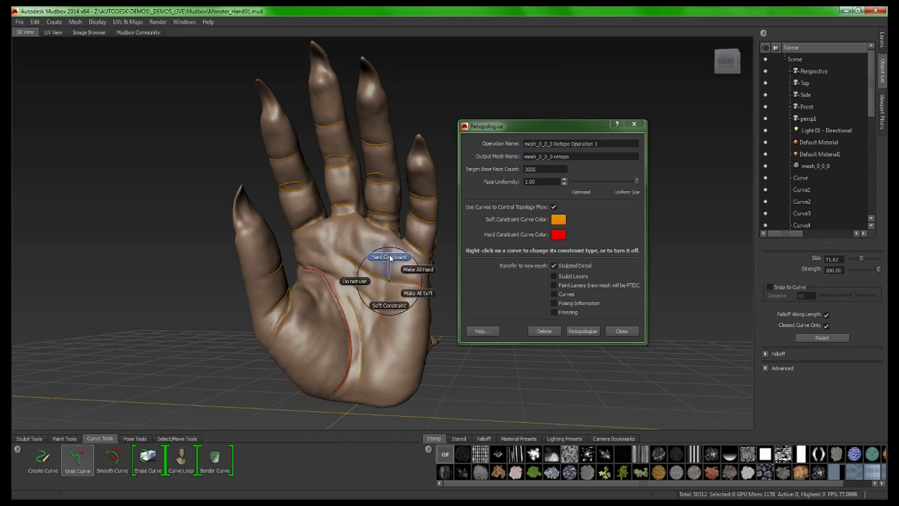
pyautogui.click(388, 257)
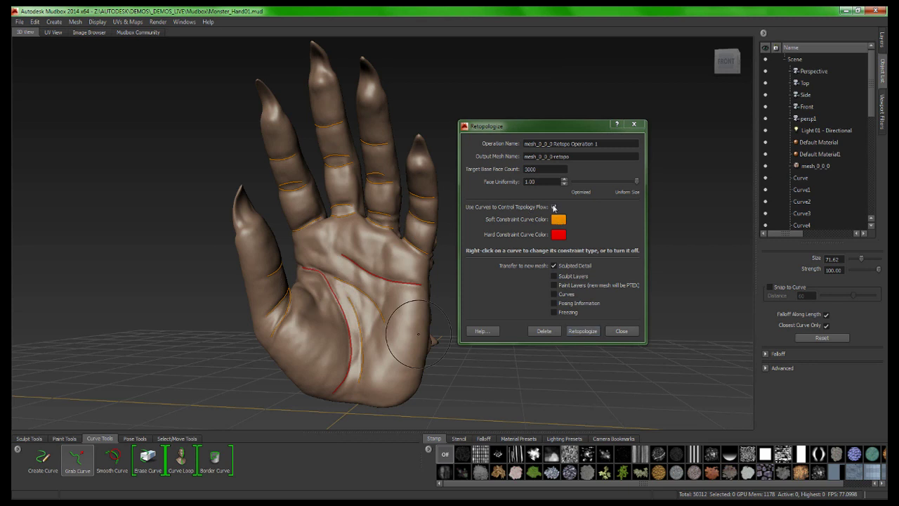
# Keep curves controlling the topology flow, enable transferring Curves to the new mesh, and retopologize the hand.
pyautogui.click(553, 207)
pyautogui.click(553, 208)
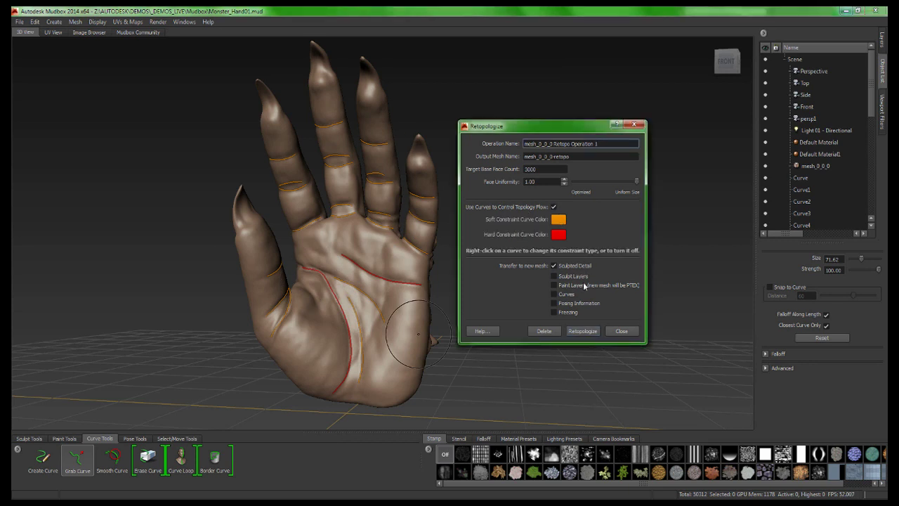
pyautogui.click(554, 294)
pyautogui.click(582, 331)
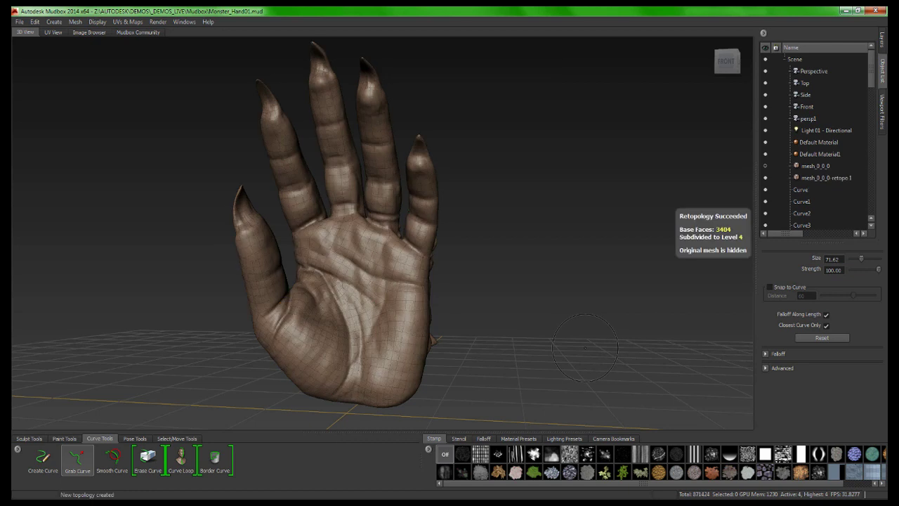
# Examine how the retopologized mesh's edge flow follows the guide curves across the palm and thumb.
pyautogui.keyDown('alt'); pyautogui.moveTo(435, 303); pyautogui.dragTo(475, 302); pyautogui.keyUp('alt')
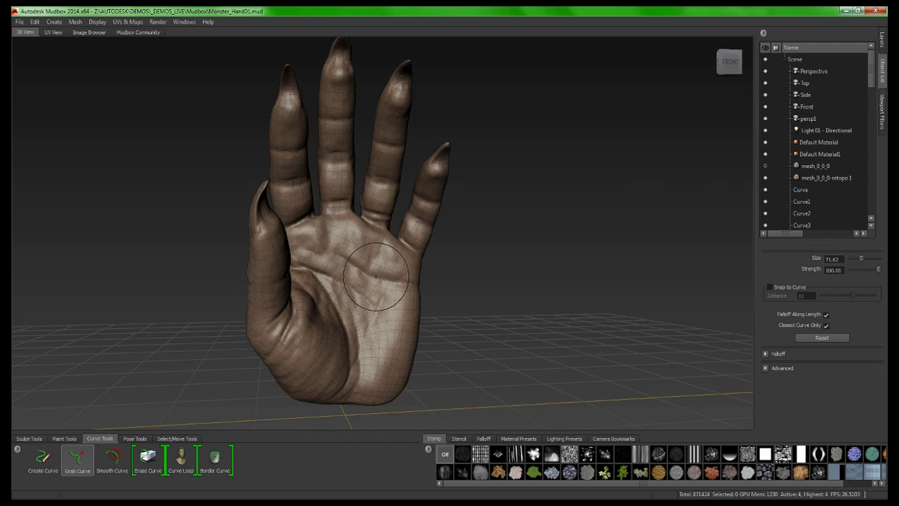
pyautogui.press('w')
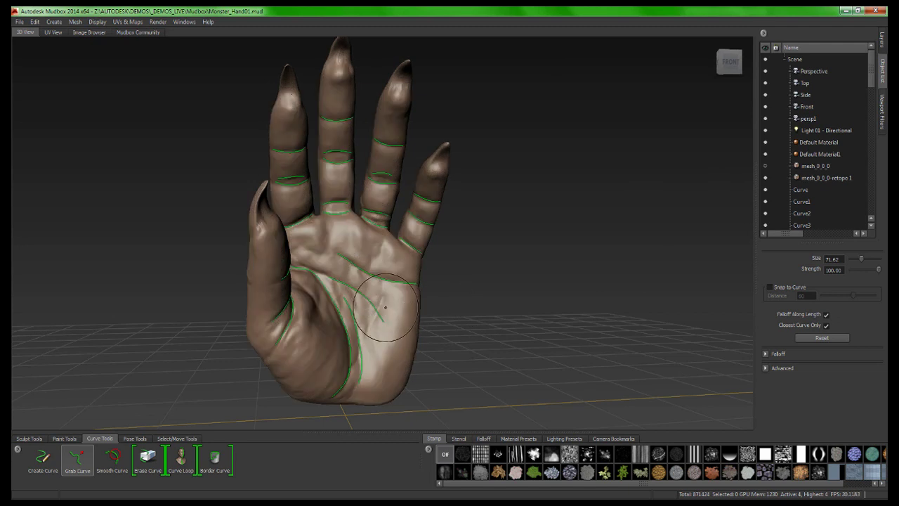
pyautogui.press('w')
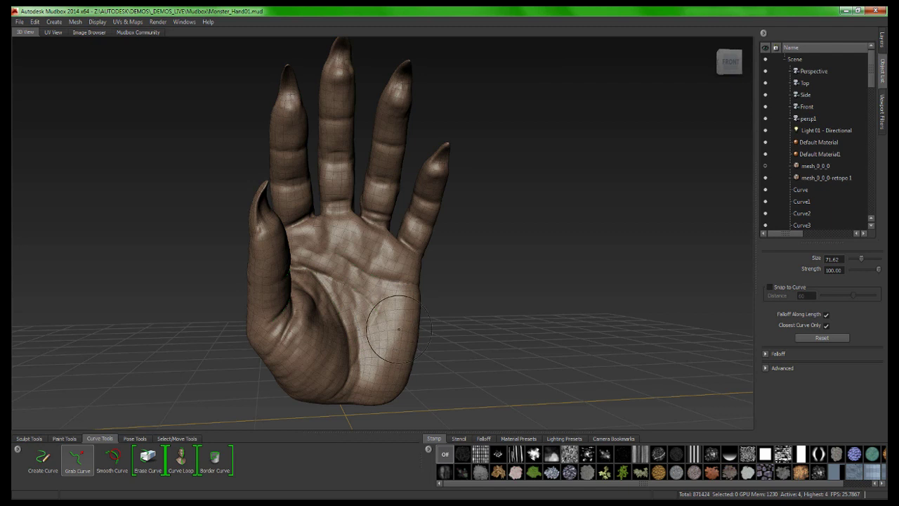
pyautogui.keyDown('alt'); pyautogui.moveTo(401, 321); pyautogui.dragTo(450, 299, button='right'); pyautogui.keyUp('alt')
pyautogui.keyDown('alt'); pyautogui.moveTo(400, 298); pyautogui.dragTo(417, 295); pyautogui.keyUp('alt')
pyautogui.moveTo(417, 295)
pyautogui.keyDown('alt'); pyautogui.mouseDown(button='middle')
pyautogui.moveTo(468, 232)
pyautogui.moveTo(461, 239)
pyautogui.mouseUp(button='middle'); pyautogui.keyUp('alt')
pyautogui.keyDown('alt'); pyautogui.moveTo(441, 255); pyautogui.dragTo(429, 344, button='right'); pyautogui.keyUp('alt')
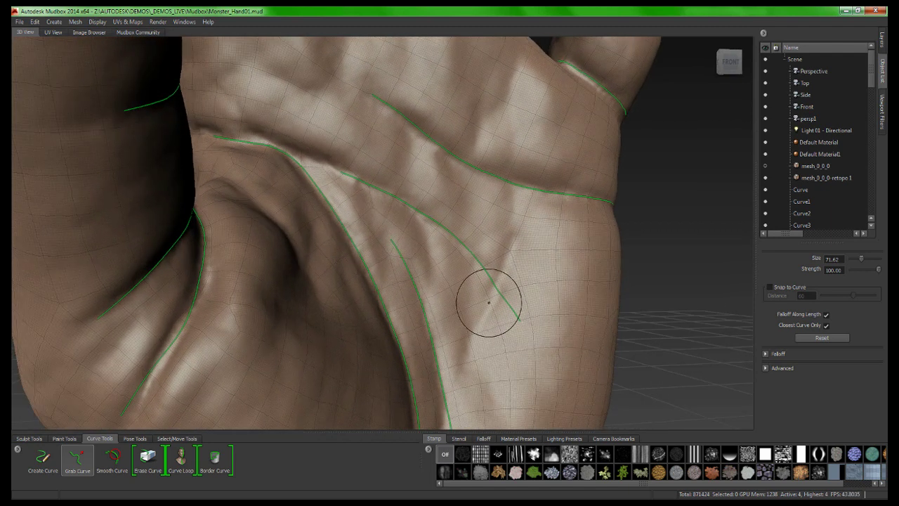
pyautogui.scroll(-6, 555, 276)
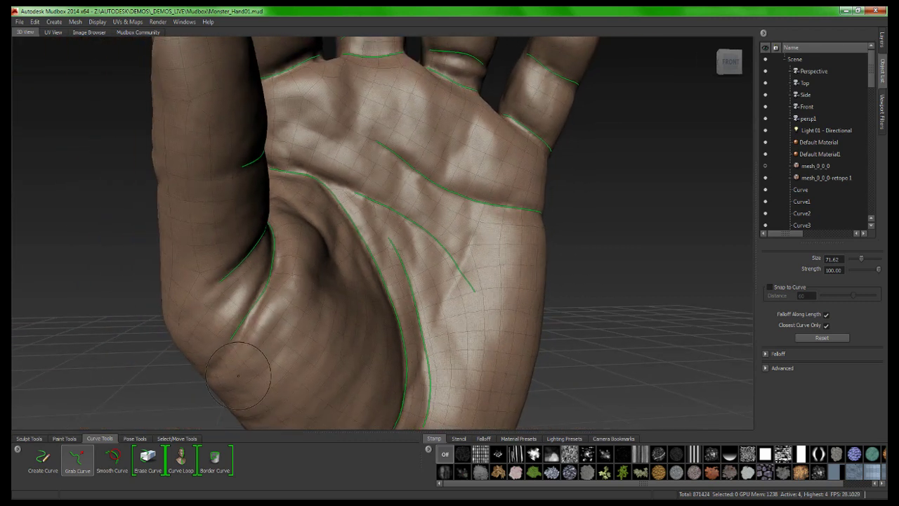
# Inspect the retopologized palm up close and the whole hand from a distance, ending with the full hand framed.
pyautogui.scroll(-3, 511, 257)
pyautogui.scroll(8, 529, 294)
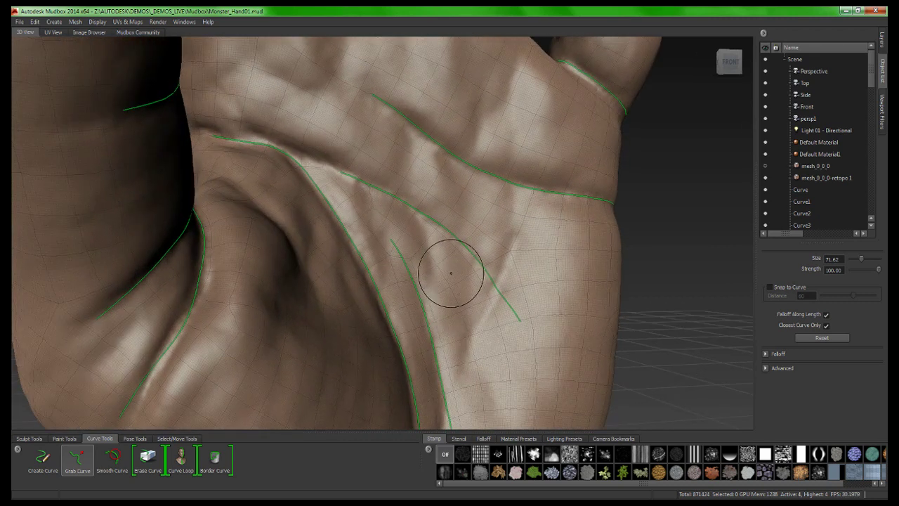
pyautogui.scroll(-8, 452, 283)
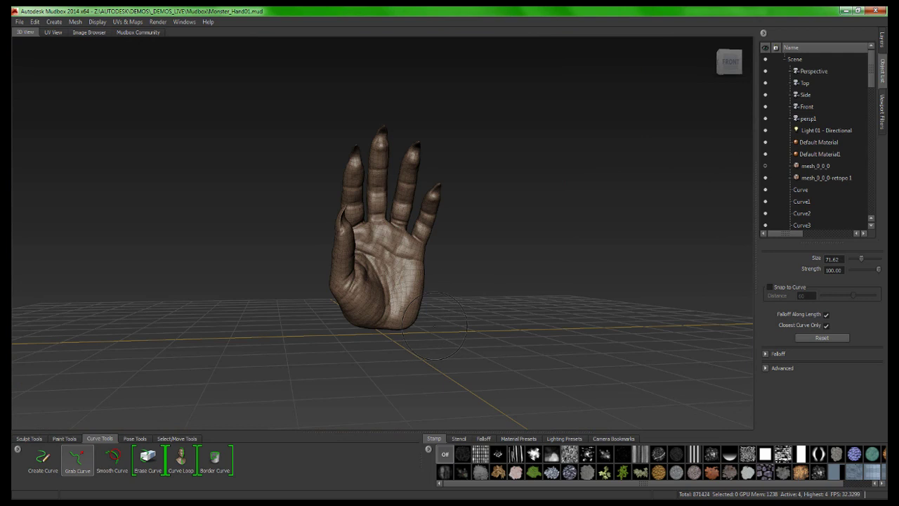
pyautogui.moveTo(435, 326)
pyautogui.keyDown('alt'); pyautogui.mouseDown()
pyautogui.moveTo(396, 319)
pyautogui.moveTo(450, 330)
pyautogui.mouseUp(); pyautogui.keyUp('alt')
pyautogui.moveTo(450, 330)
pyautogui.keyDown('alt'); pyautogui.mouseDown(button='right')
pyautogui.moveTo(465, 424)
pyautogui.moveTo(448, 420)
pyautogui.mouseUp(button='right'); pyautogui.keyUp('alt')
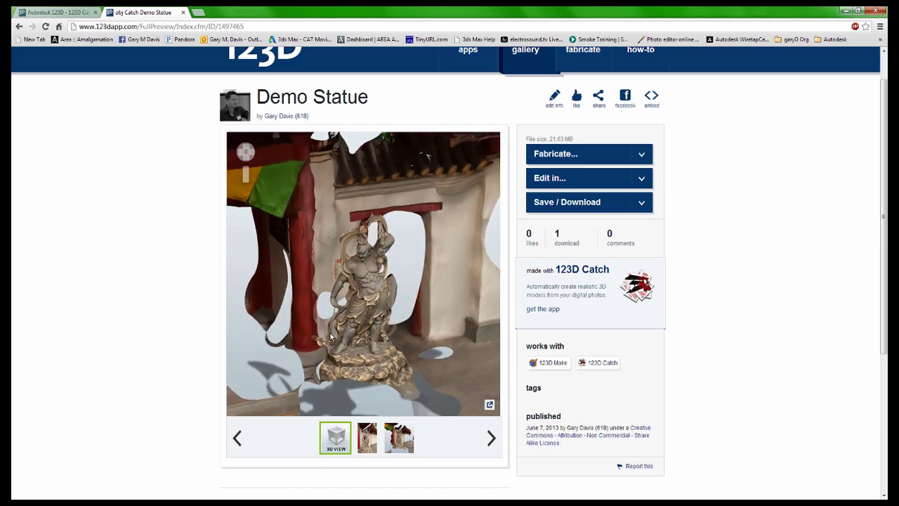
# View the Demo Statue 3D capture in the browser and the warrior model's wireframe in 3ds Max, and return to the hand in Mudbox.
pyautogui.moveTo(365, 321)
pyautogui.mouseDown()
pyautogui.moveTo(363, 344)
pyautogui.moveTo(363, 330)
pyautogui.mouseUp()
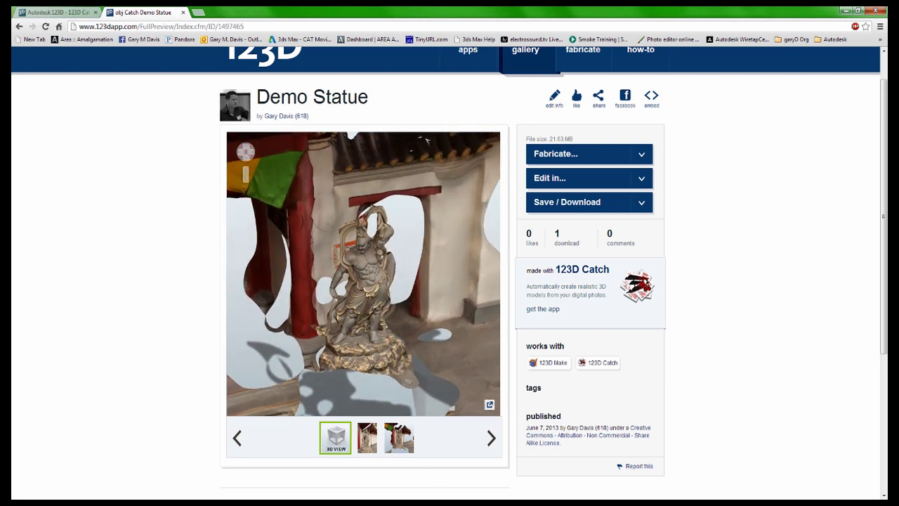
pyautogui.hotkey('alt', 'Tab')
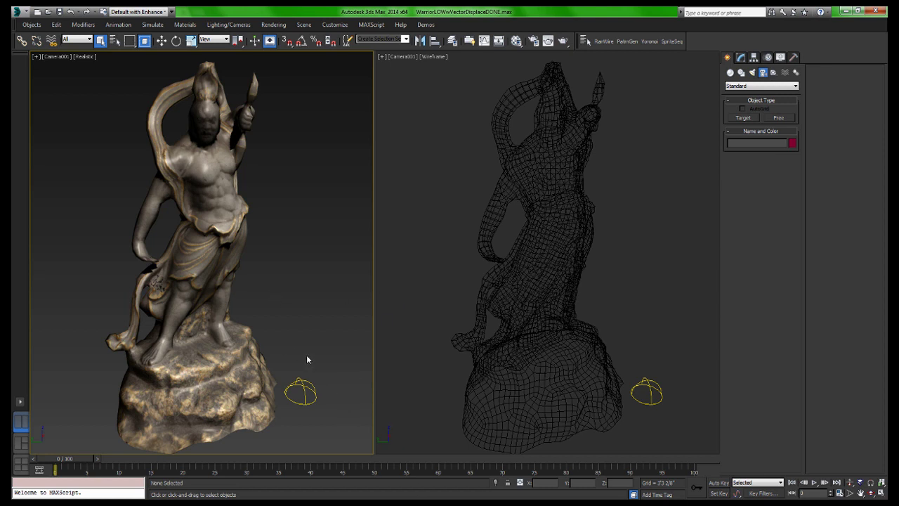
pyautogui.hotkey('alt', 'Tab')
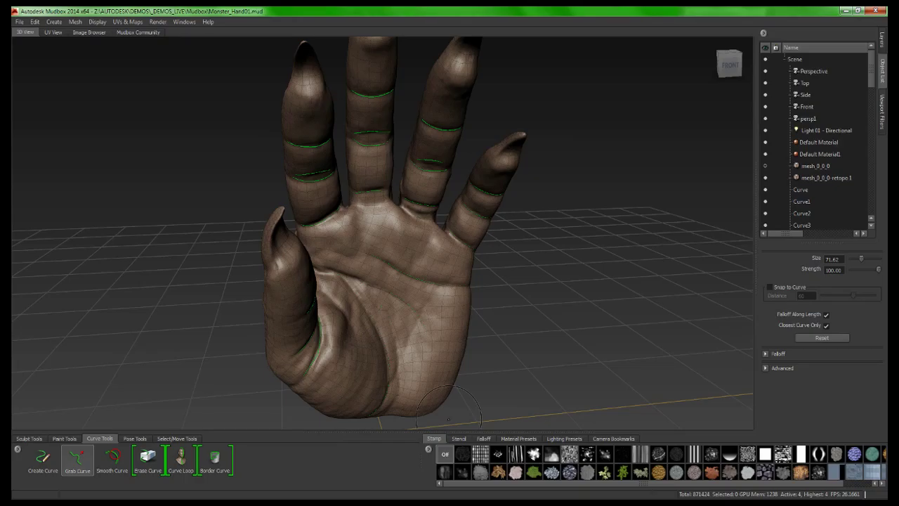
pyautogui.hotkey('alt', 'Tab')
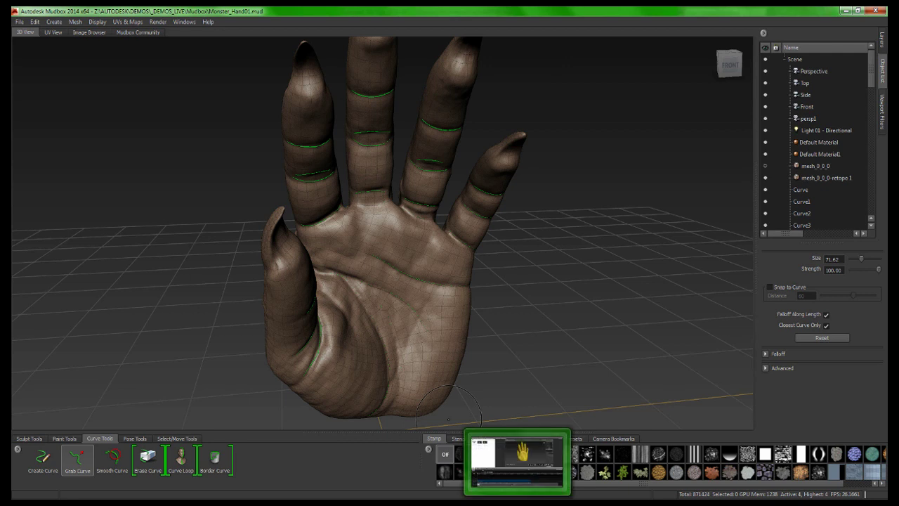